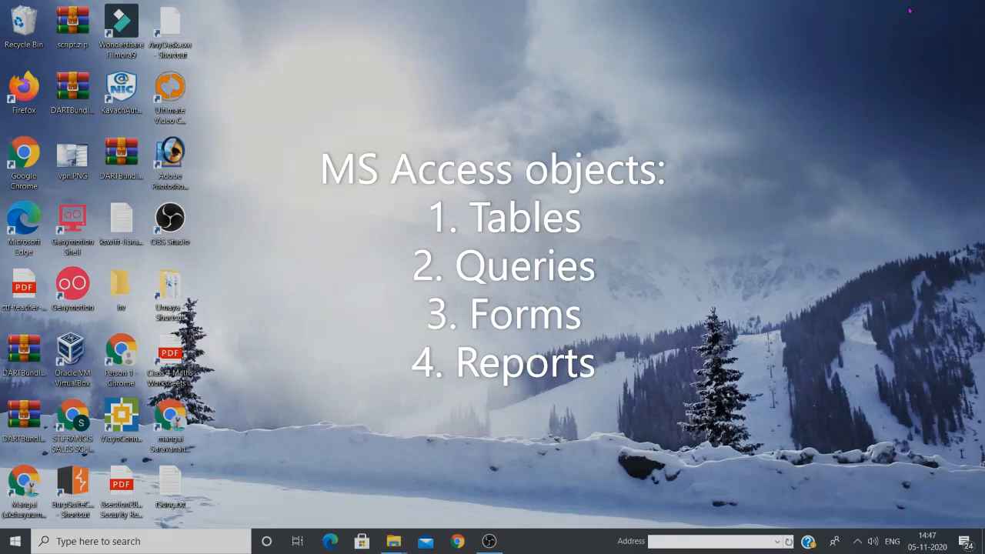
Search the computer for Access and open Microsoft Office Access 2007
click(121, 542)
text(acces)
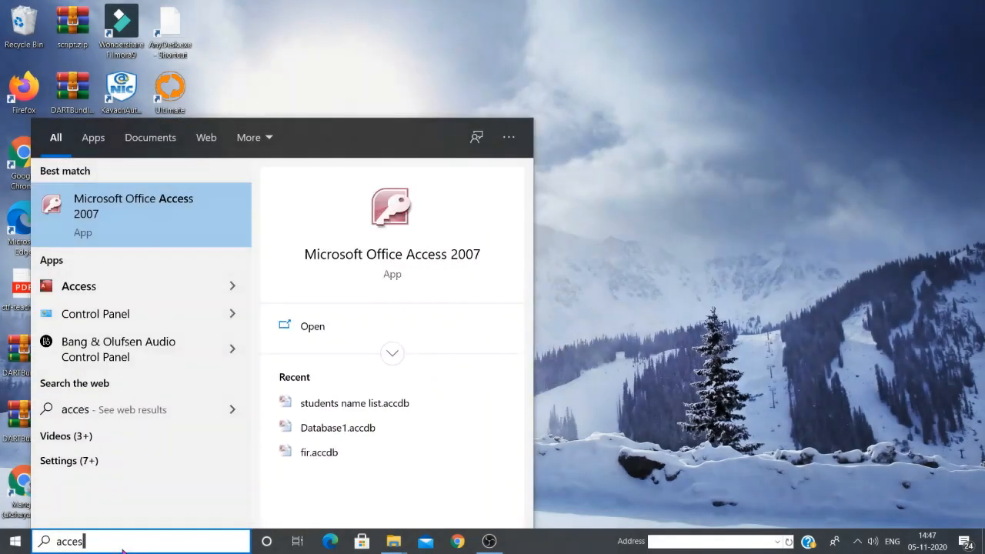
key(Return)
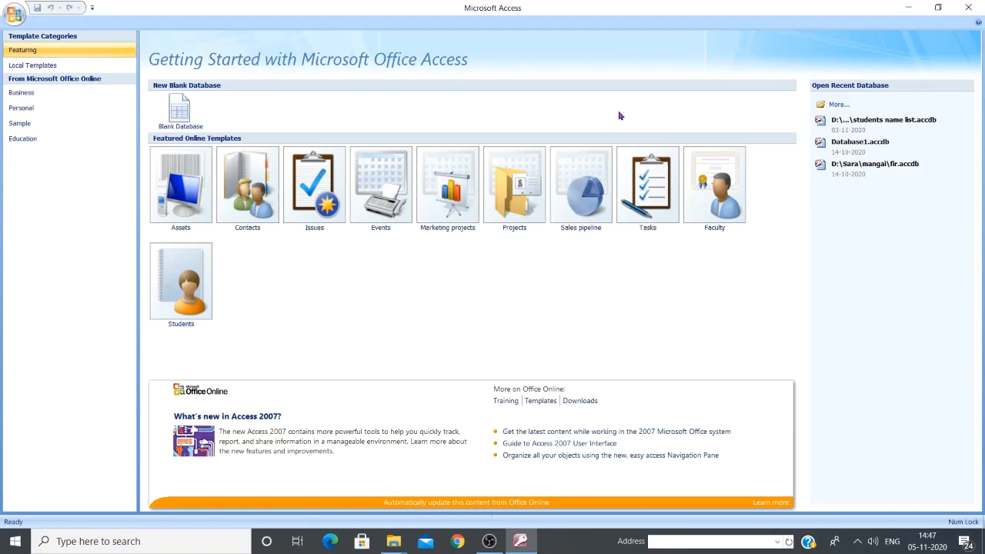
Start a new blank database and enter provision as its file name
click(177, 115)
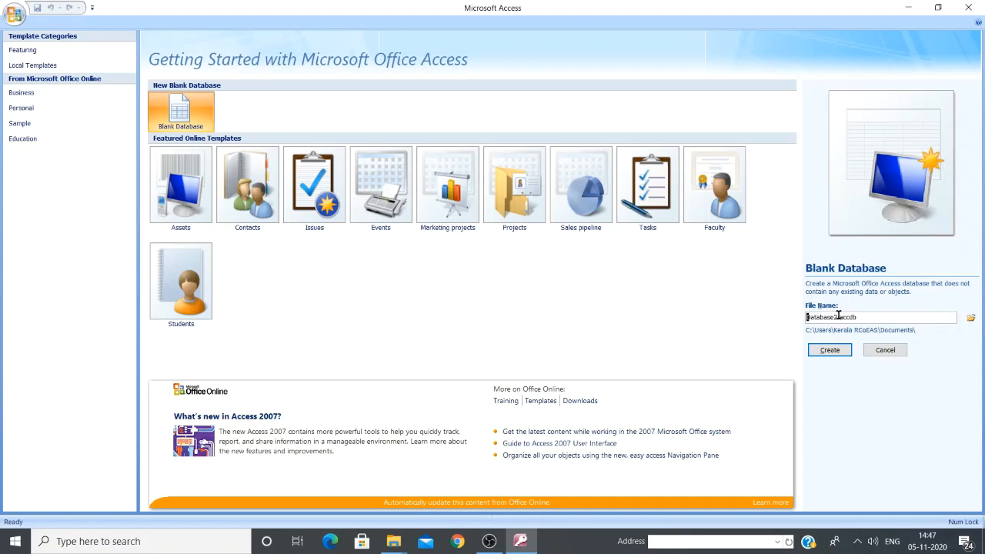
drag(844, 317, 797, 304)
text(provision)
Set the new database's save location to the second folder listed on DATADRIVE1 (D:)
click(970, 320)
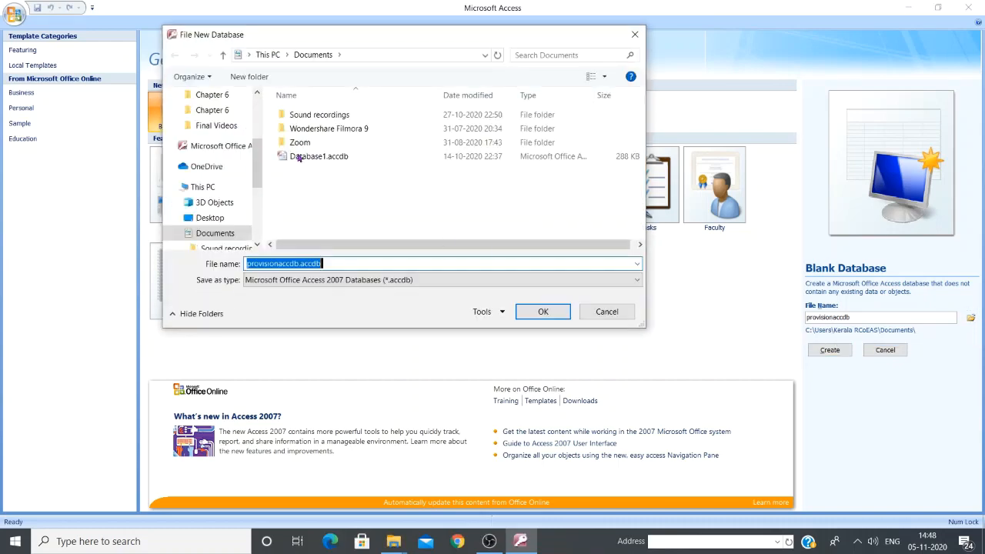
click(256, 245)
click(256, 244)
click(256, 245)
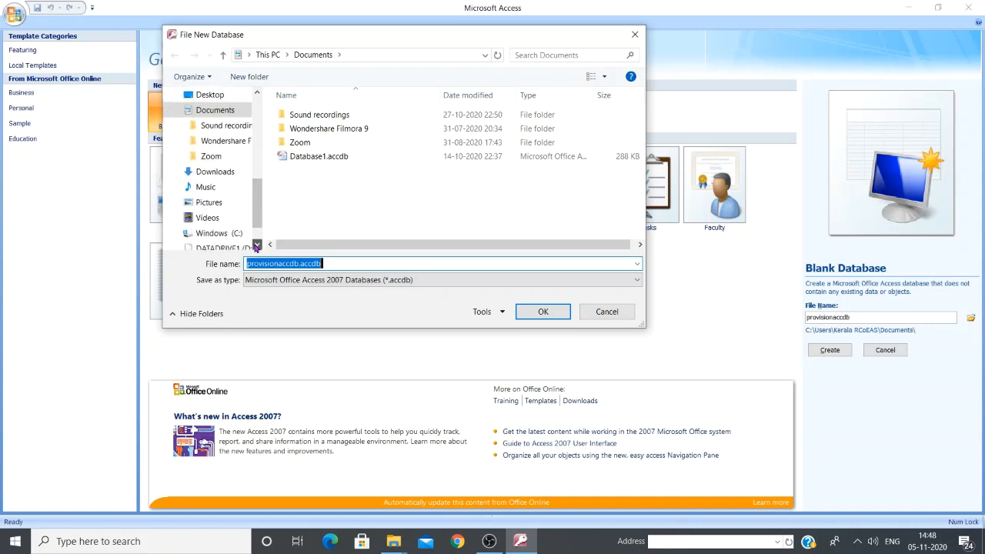
scroll(257, 245, down, 1)
click(221, 205)
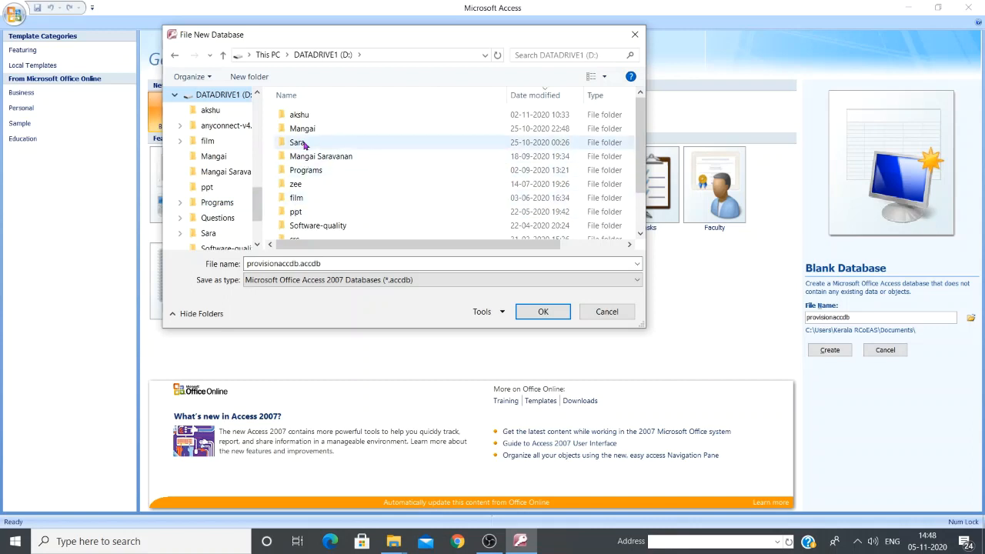
double_click(308, 129)
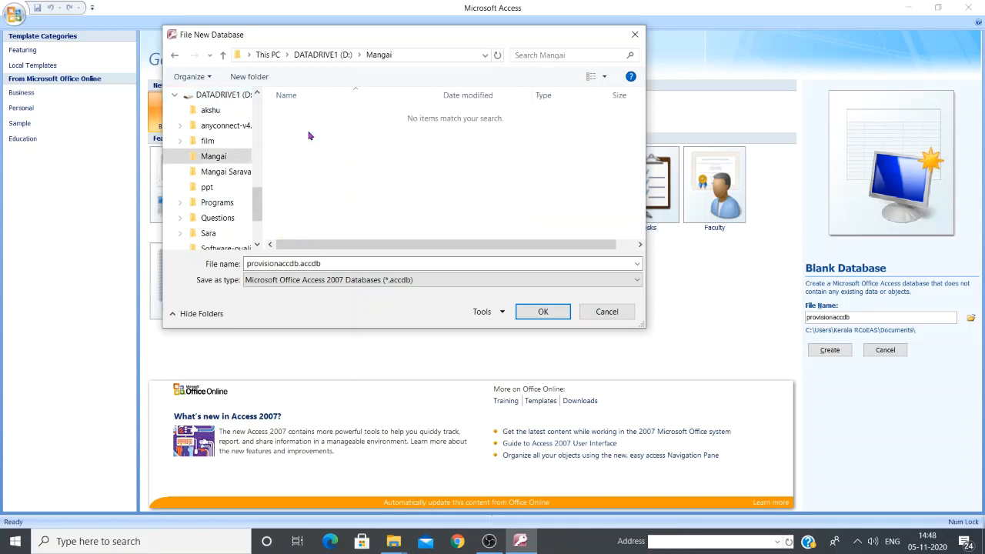
Correct the database file name to provision.accdb and create the database in the chosen folder
click(297, 264)
double_click(297, 264)
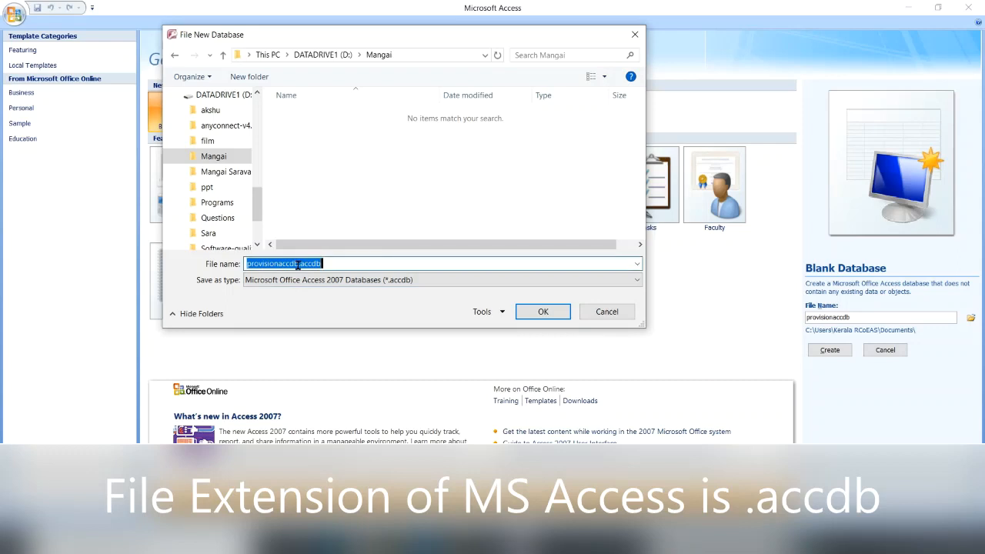
key(End)
key(Left)
key(Left)
key(Left)
key(Left)
key(Left)
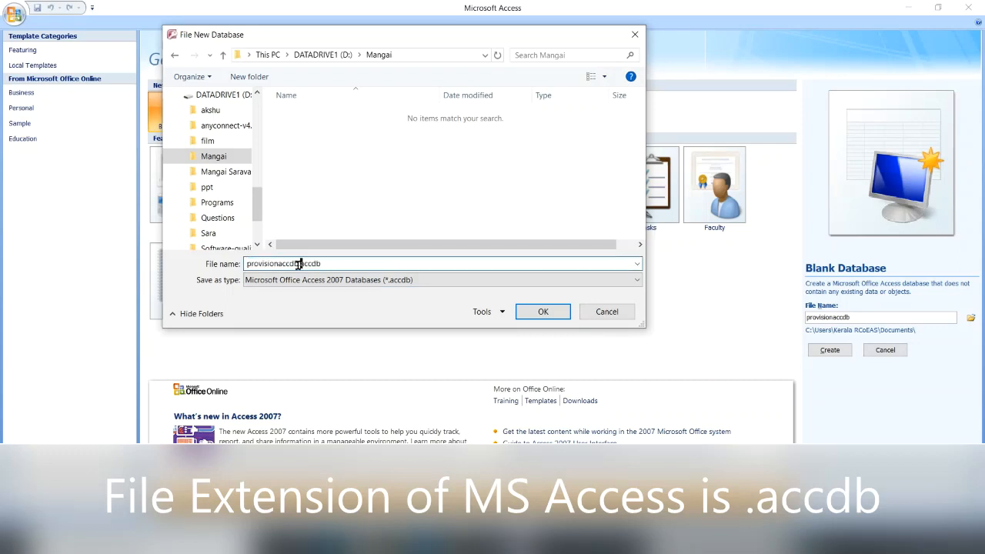
key(BackSpace)
key(BackSpace)
key(BackSpace)
key(BackSpace)
key(BackSpace)
key(BackSpace)
text(.)
click(543, 312)
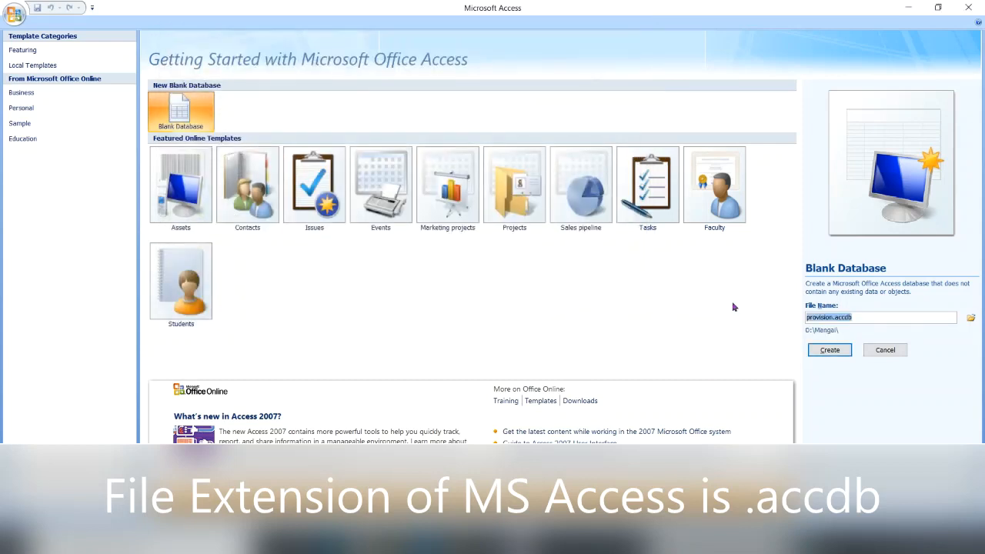
click(830, 351)
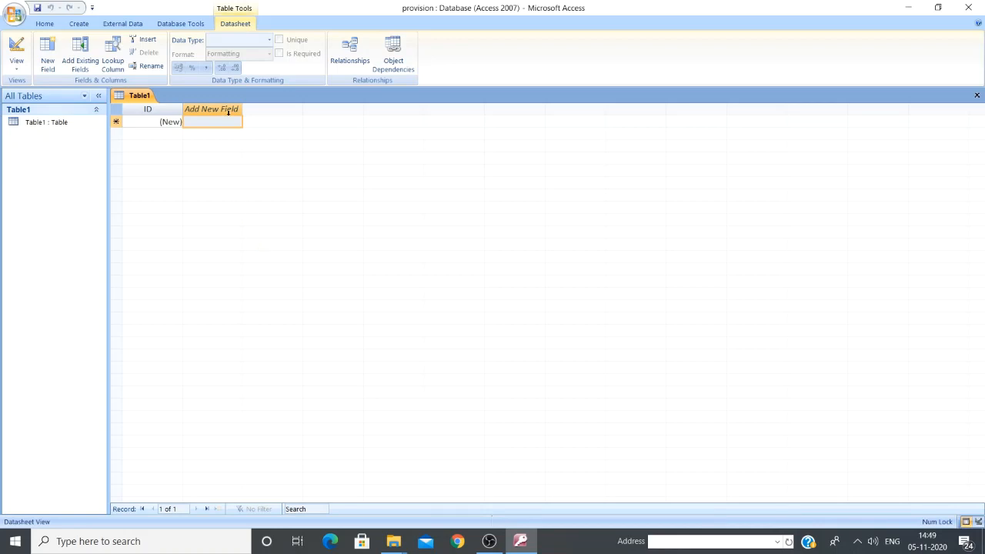
Create a second table in Design view and add a field named SNo with the Number data type
click(80, 24)
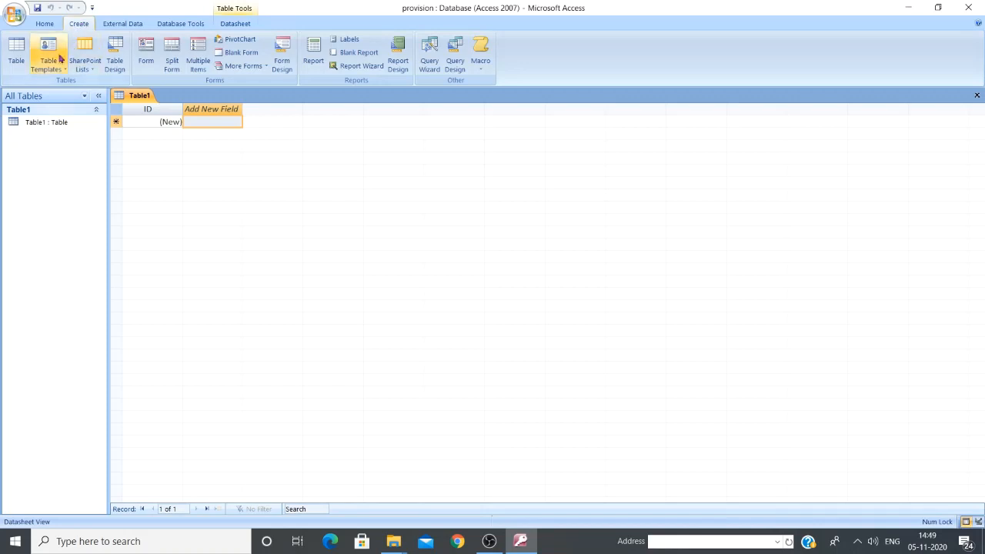
click(115, 62)
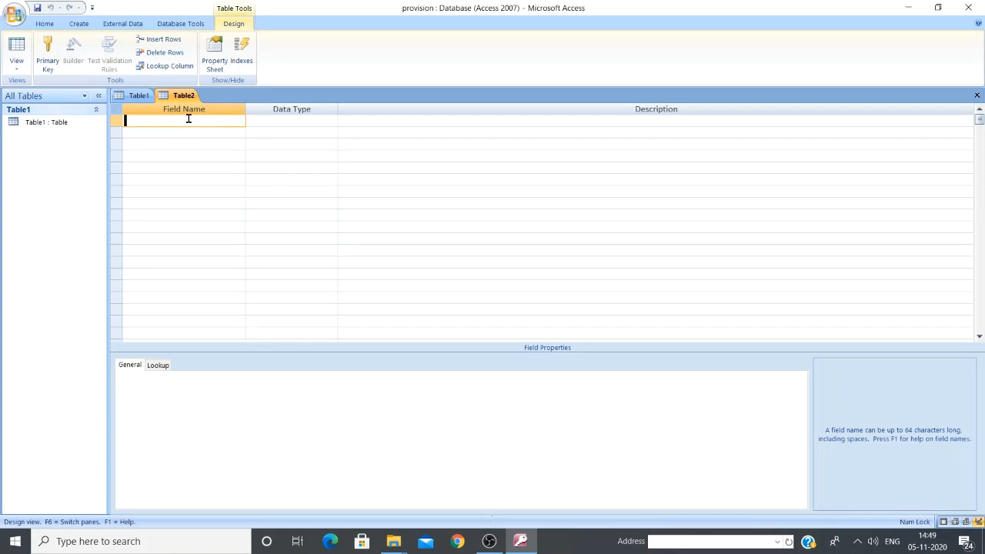
text(S.no)
key(BackSpace)
key(BackSpace)
key(BackSpace)
text(No)
click(291, 124)
click(330, 122)
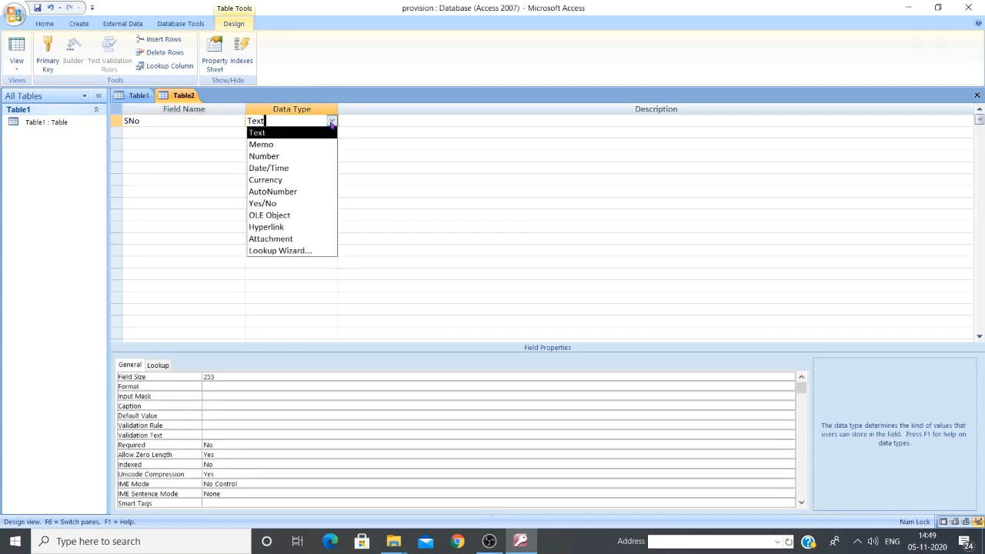
click(314, 157)
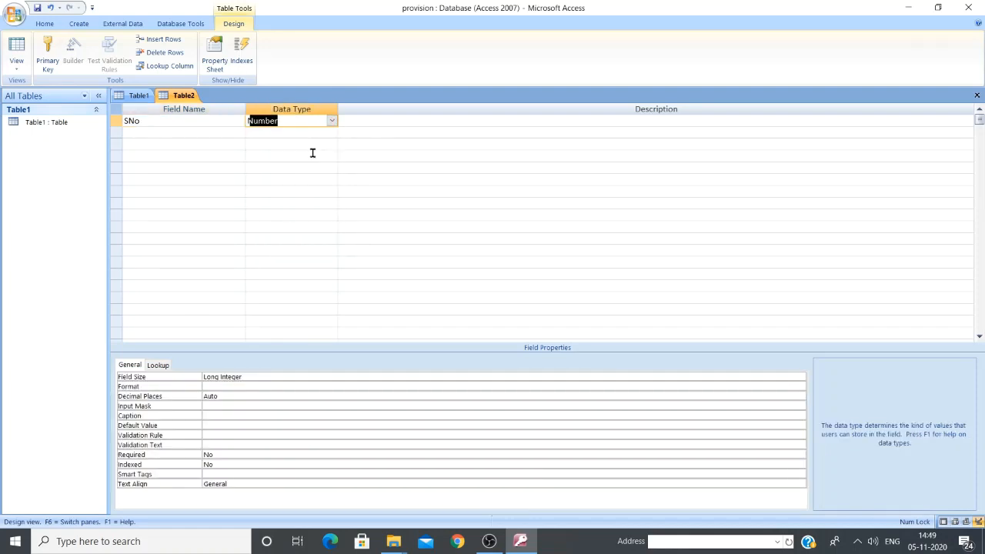
Add a field named Item Name with the Text data type below SNo
click(218, 132)
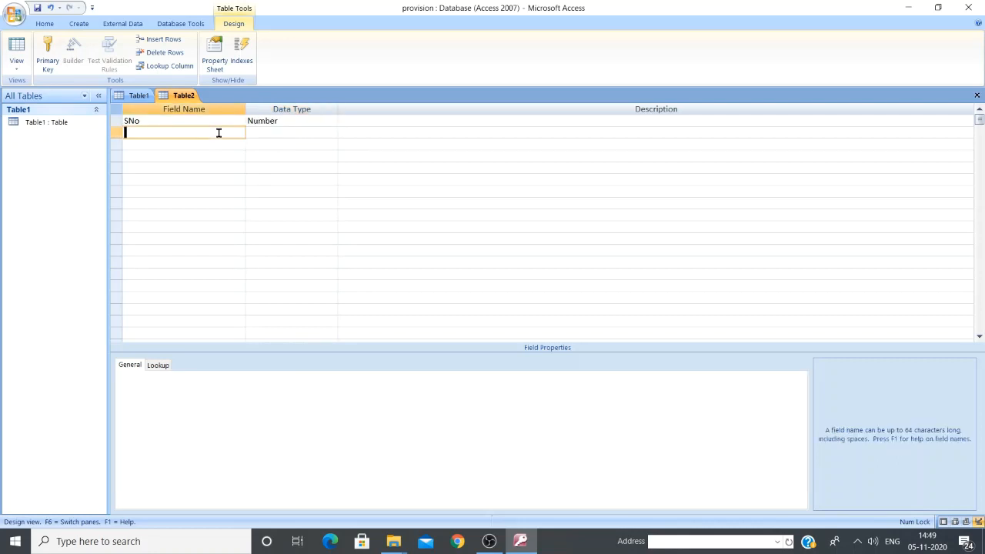
text(Item Name)
click(270, 136)
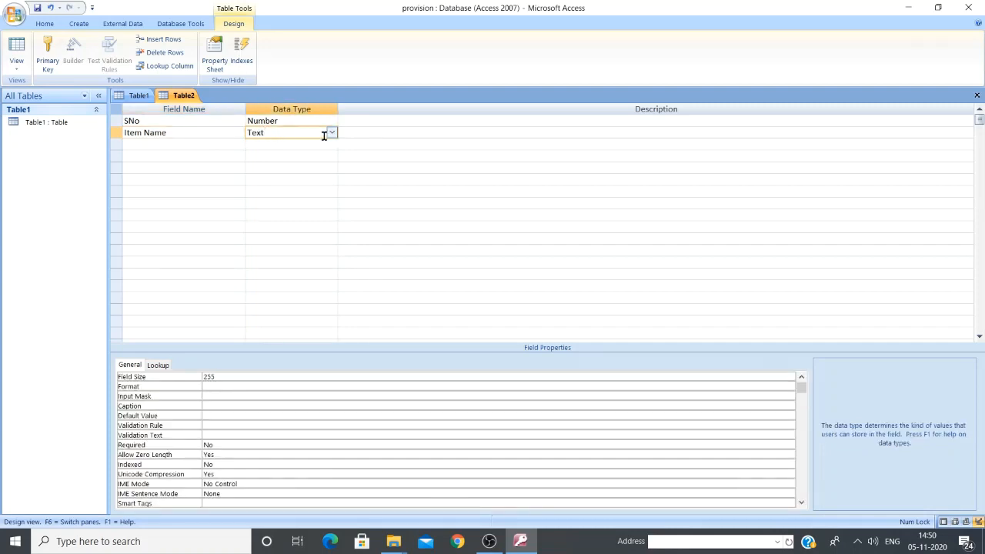
click(332, 133)
click(324, 141)
Add a field named Quantity with the Number data type below Item Name
click(212, 144)
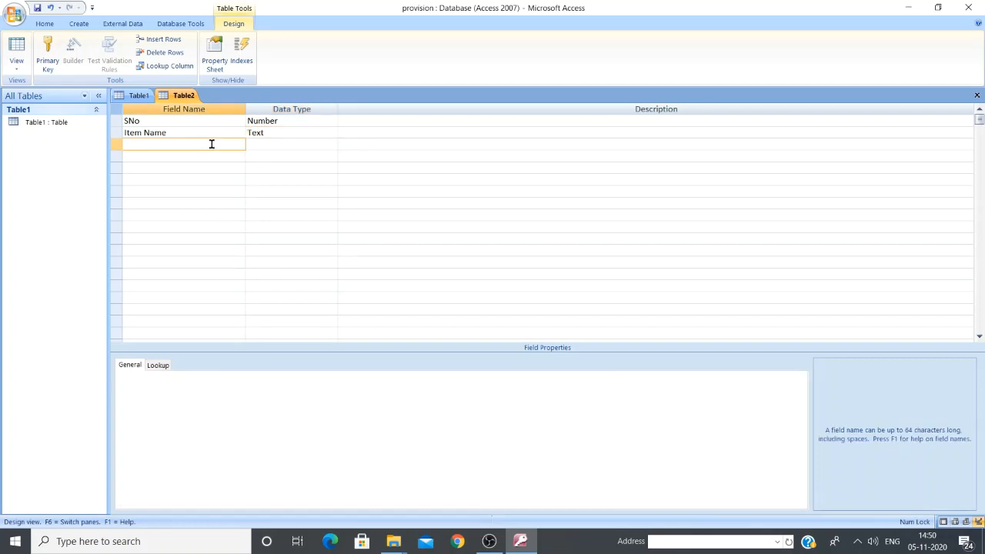
text(Quan)
text(tity)
click(331, 145)
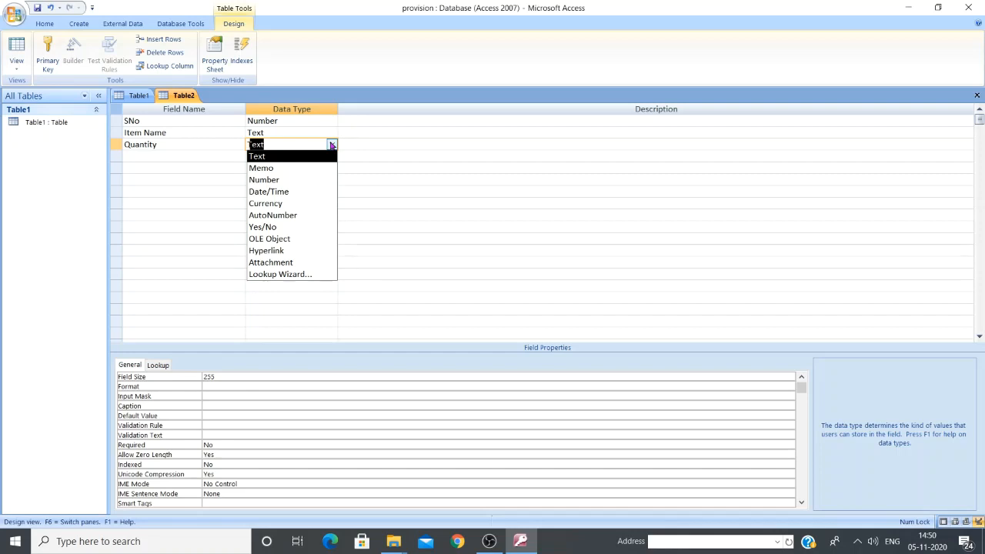
click(288, 180)
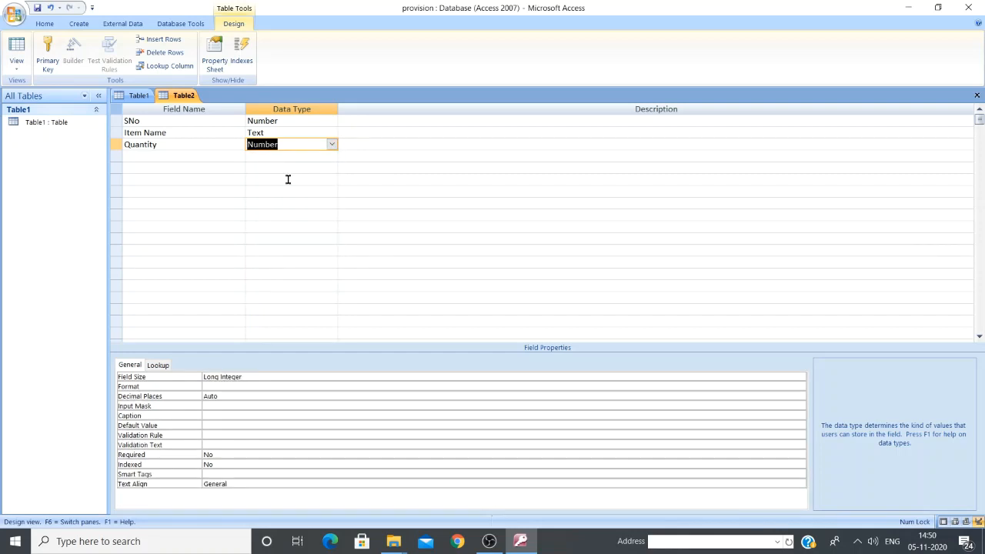
click(288, 180)
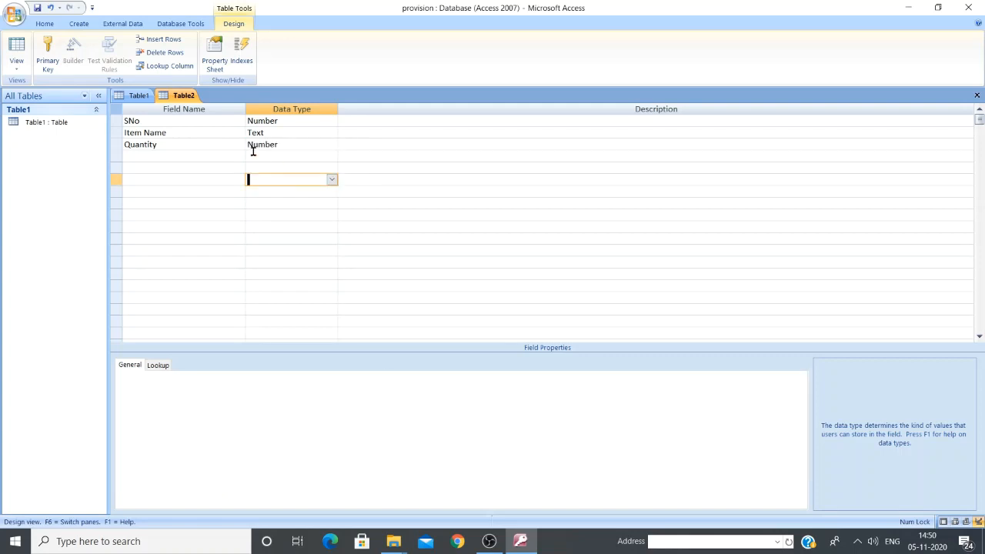
Add a field named Price/Item with the Number data type below Quantity
click(210, 155)
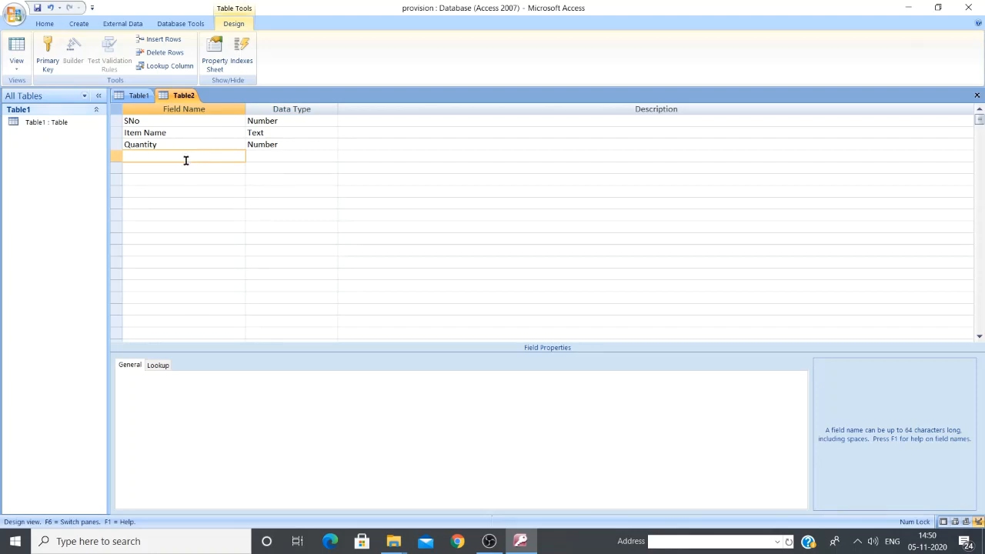
text(Price)
key(BackSpace)
text(/Item)
click(272, 156)
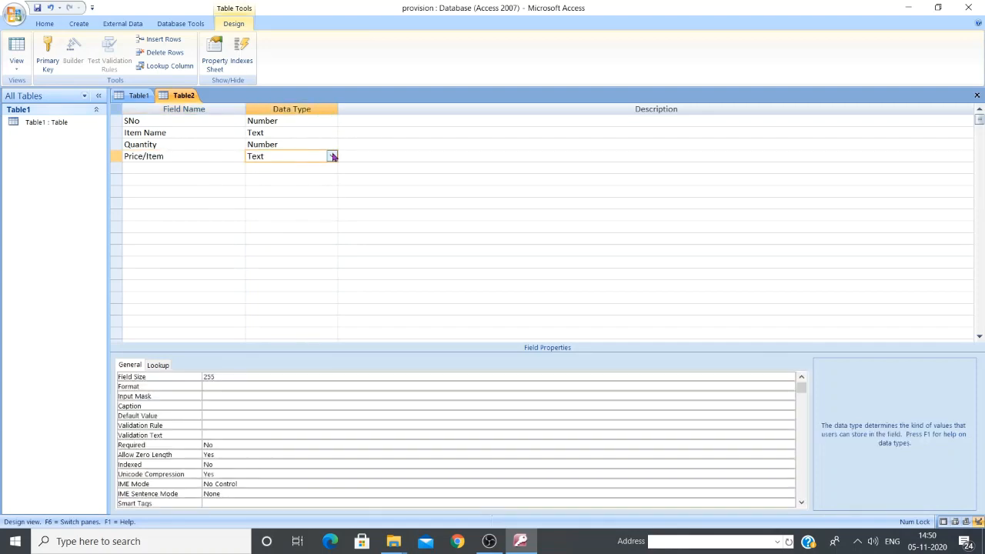
click(331, 156)
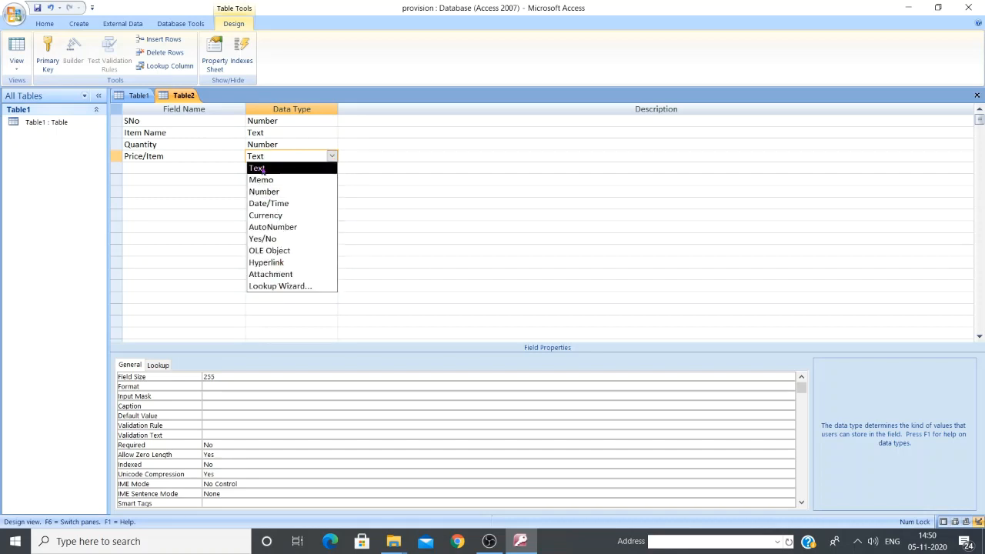
click(265, 191)
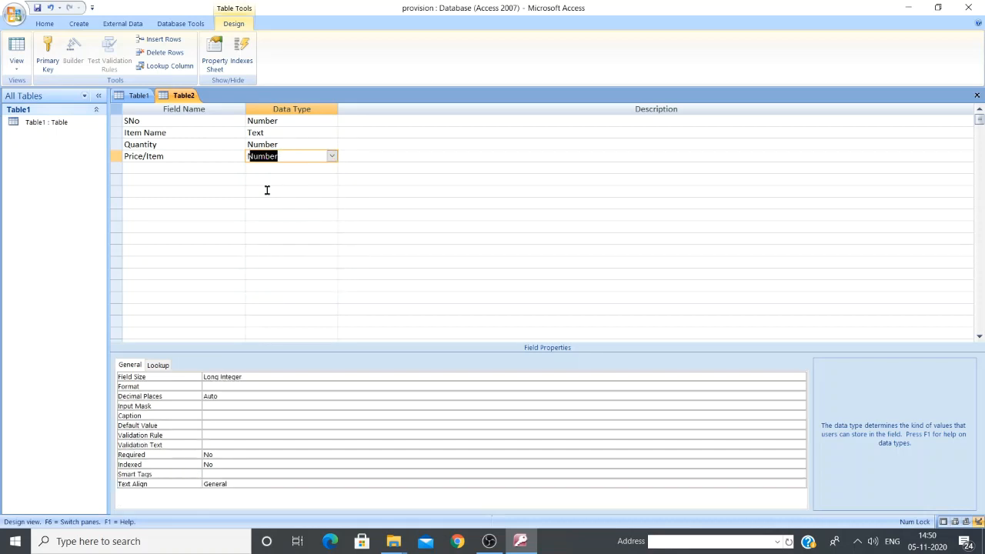
Add a field named Total with the Number data type below Price/Item
click(176, 168)
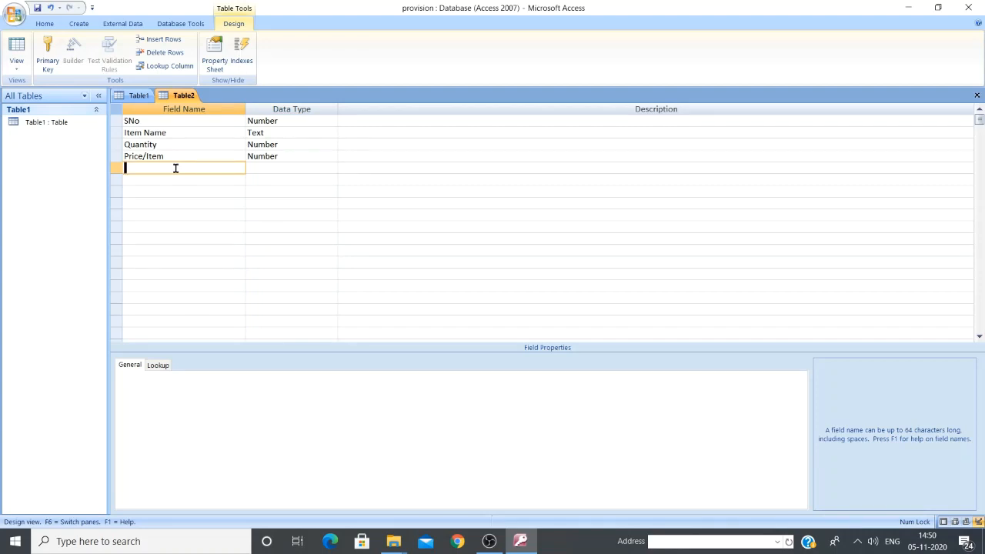
text(Totl)
text(al)
click(324, 169)
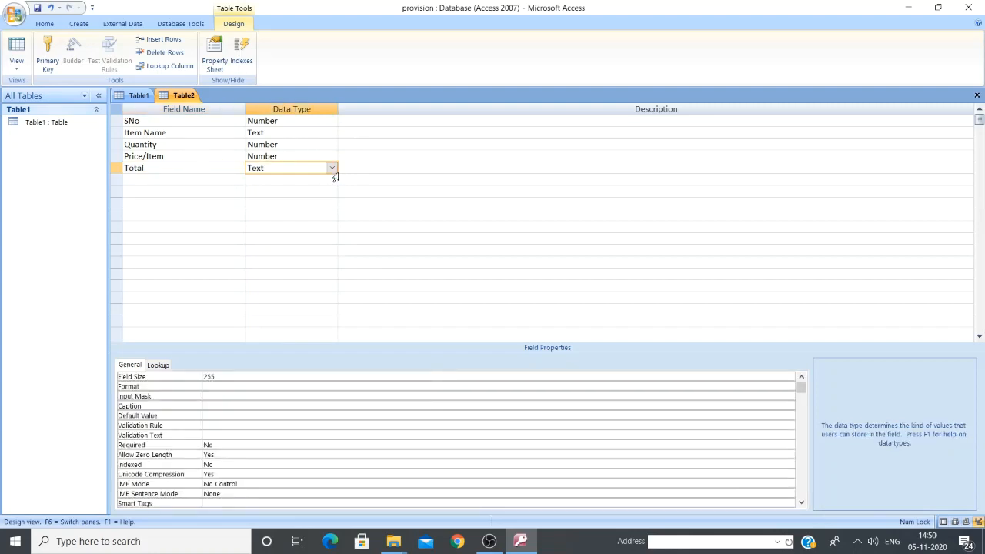
key(Tab)
click(331, 169)
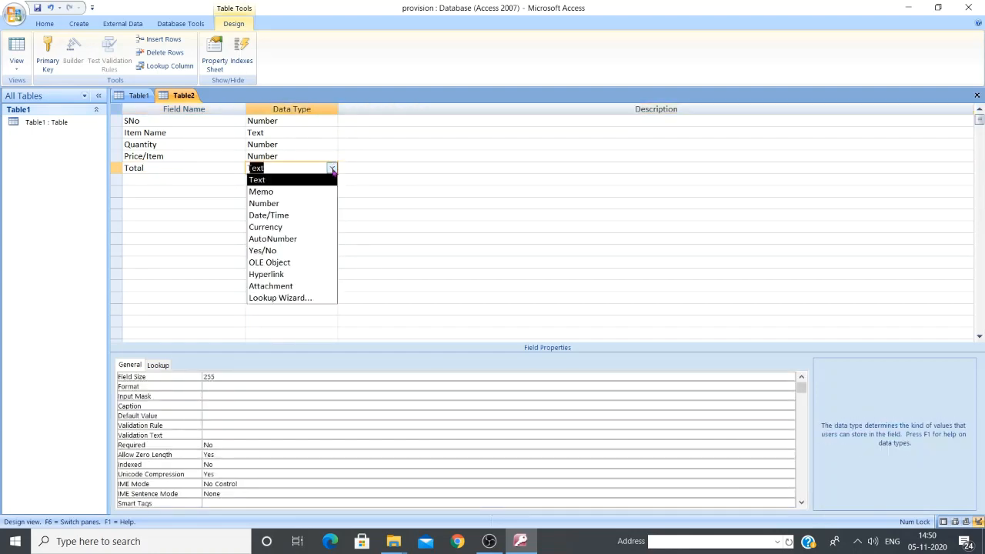
click(332, 170)
click(333, 169)
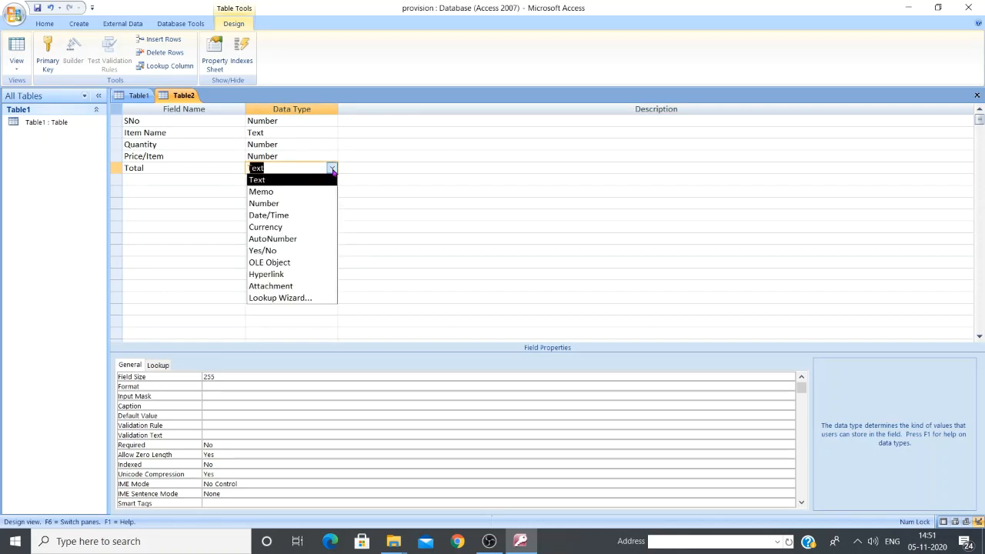
click(317, 203)
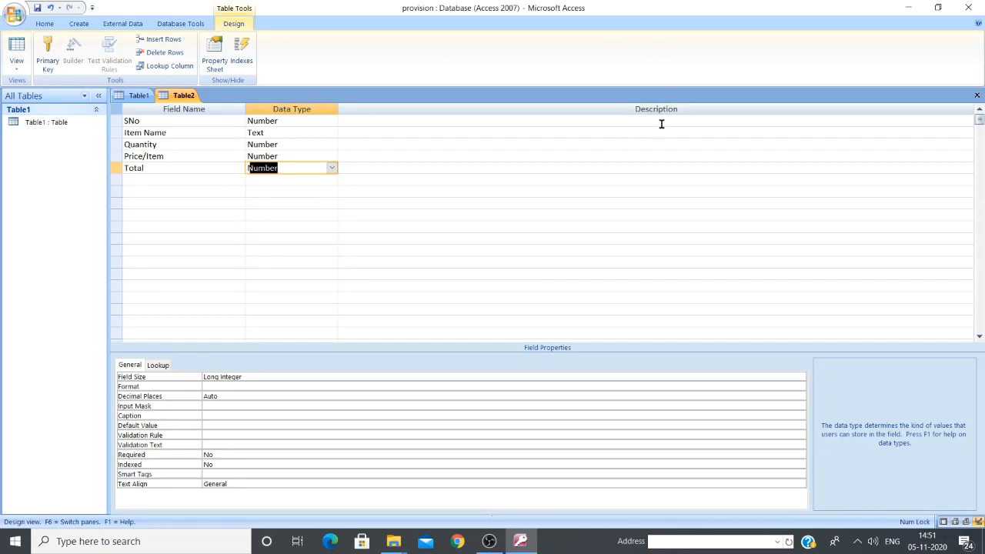
click(510, 119)
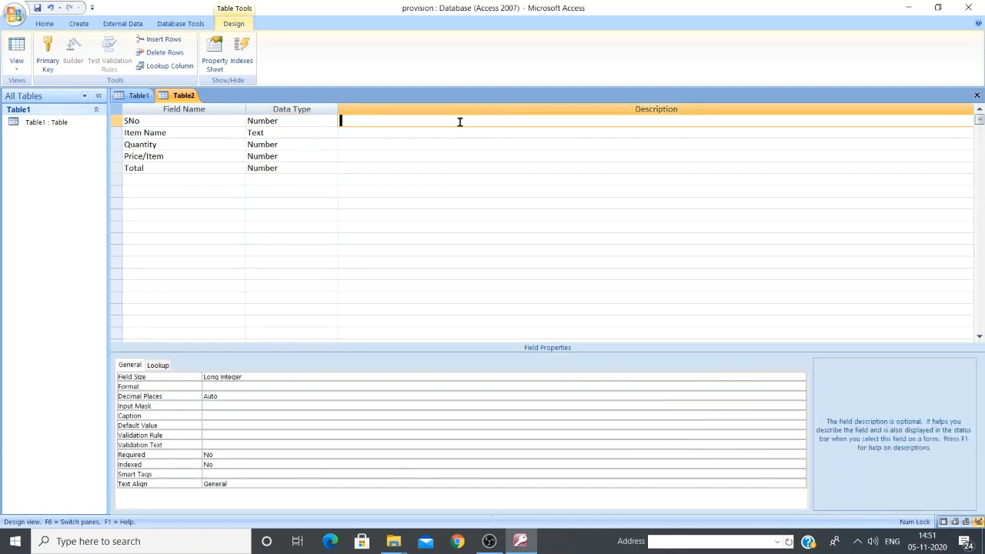
click(377, 132)
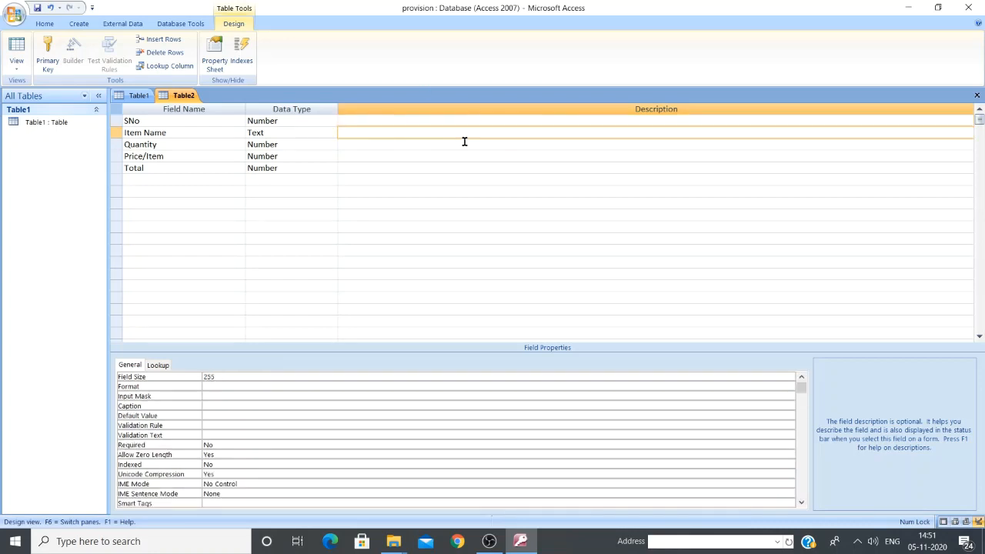
click(397, 146)
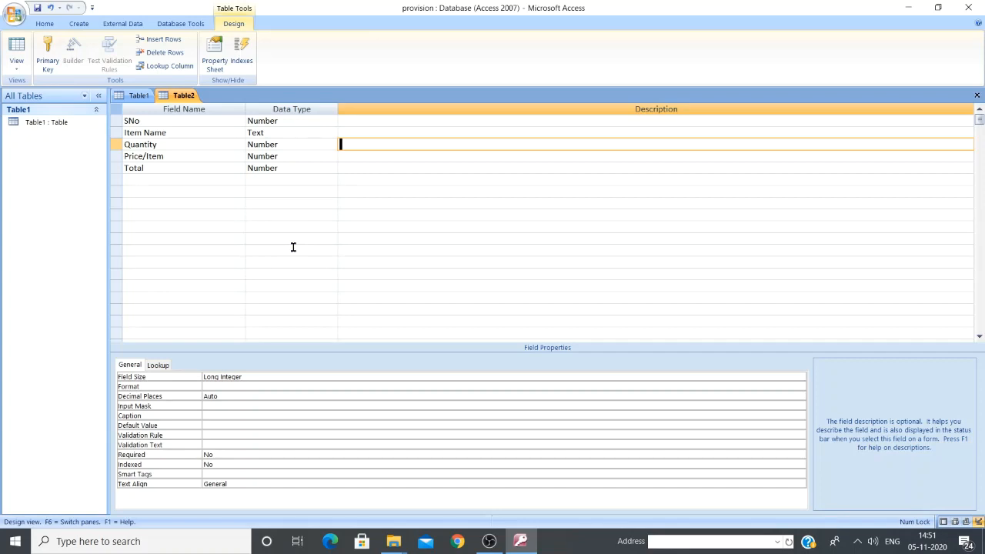
click(193, 146)
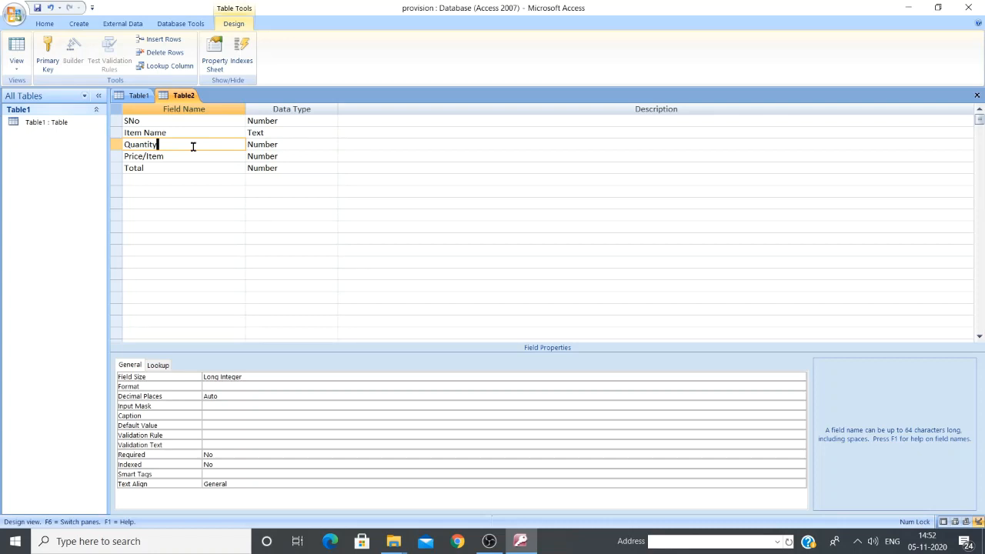
click(190, 132)
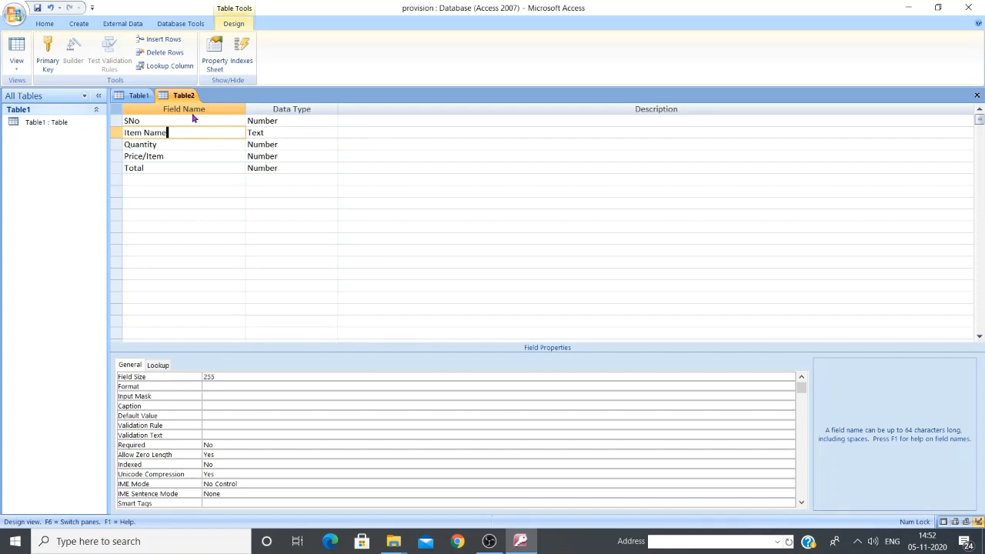
Set the SNo field as the table's primary key
click(193, 121)
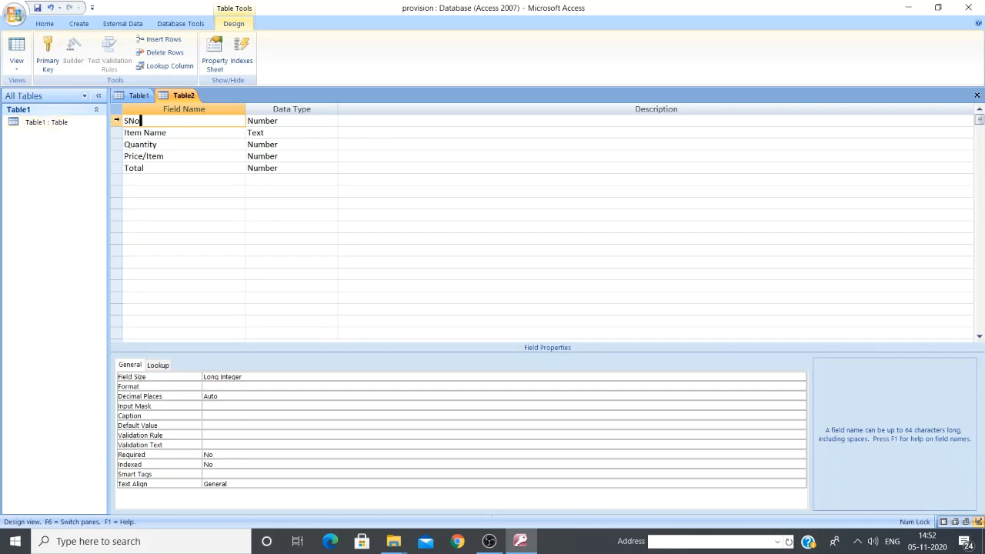
click(116, 120)
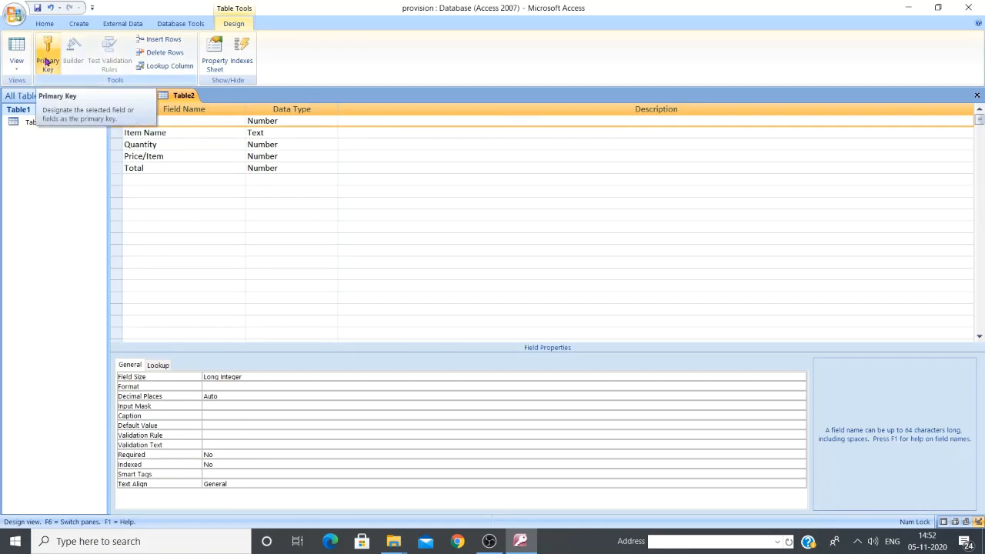
click(47, 61)
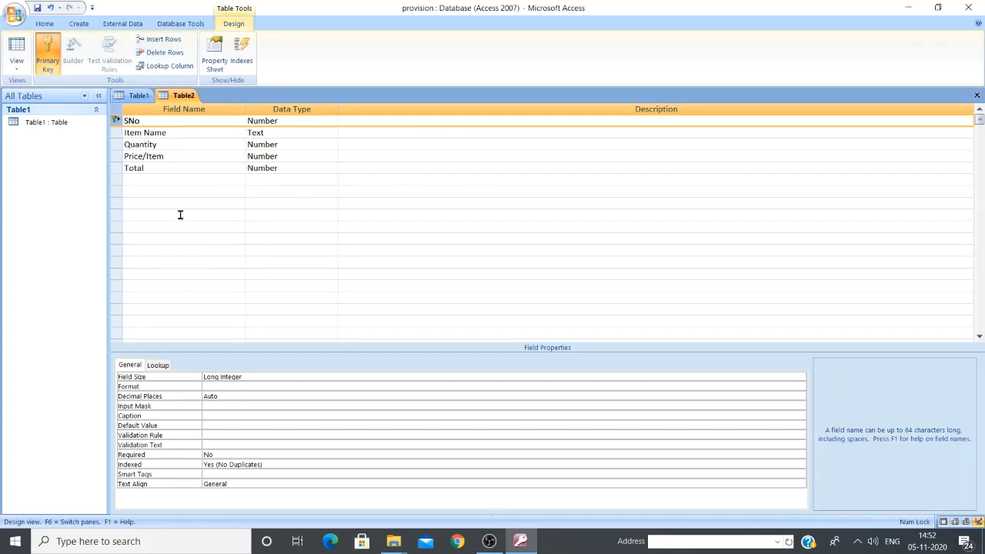
Save the new table under the name provisionlist
click(36, 9)
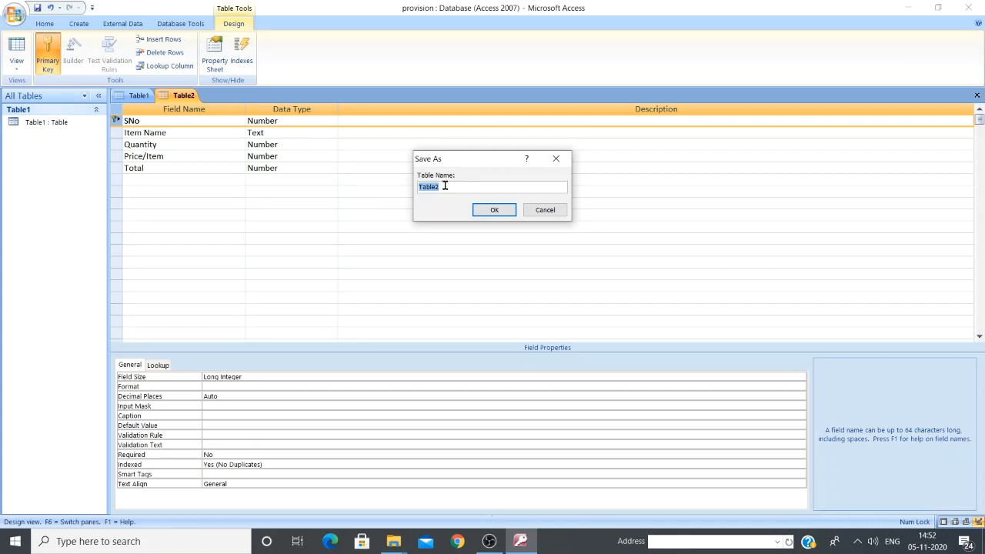
drag(444, 187, 401, 194)
text(provisionlist)
click(496, 210)
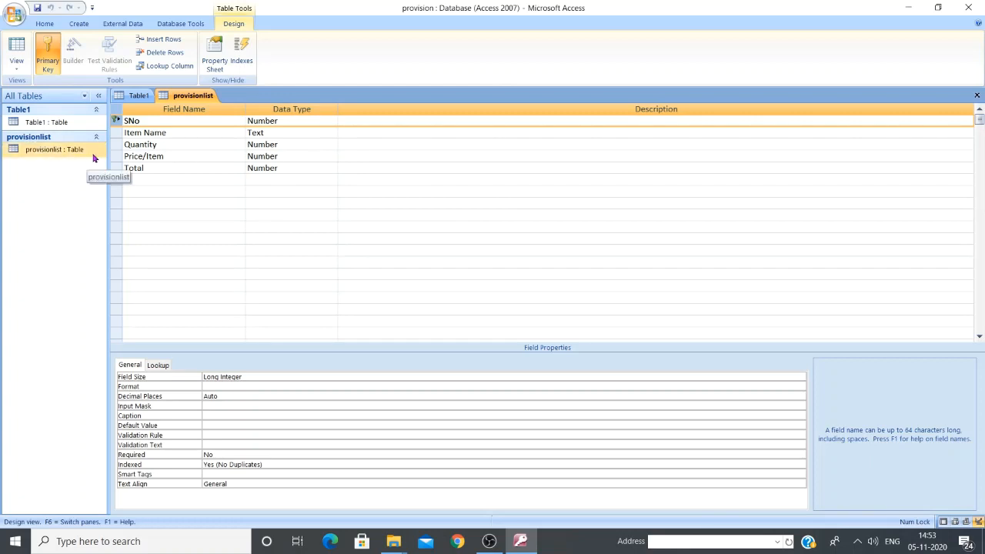
Close the unused Table1
click(132, 96)
right_click(134, 96)
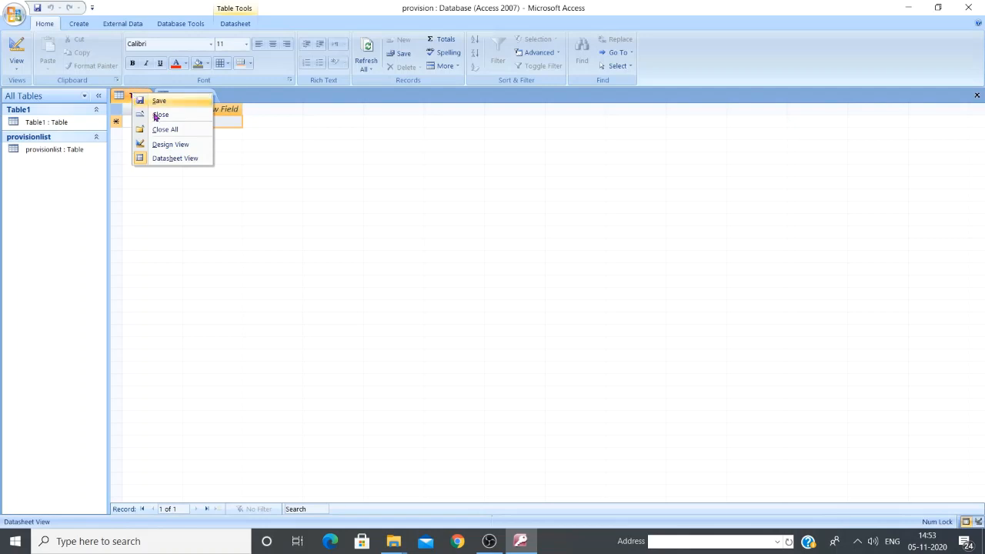
click(157, 115)
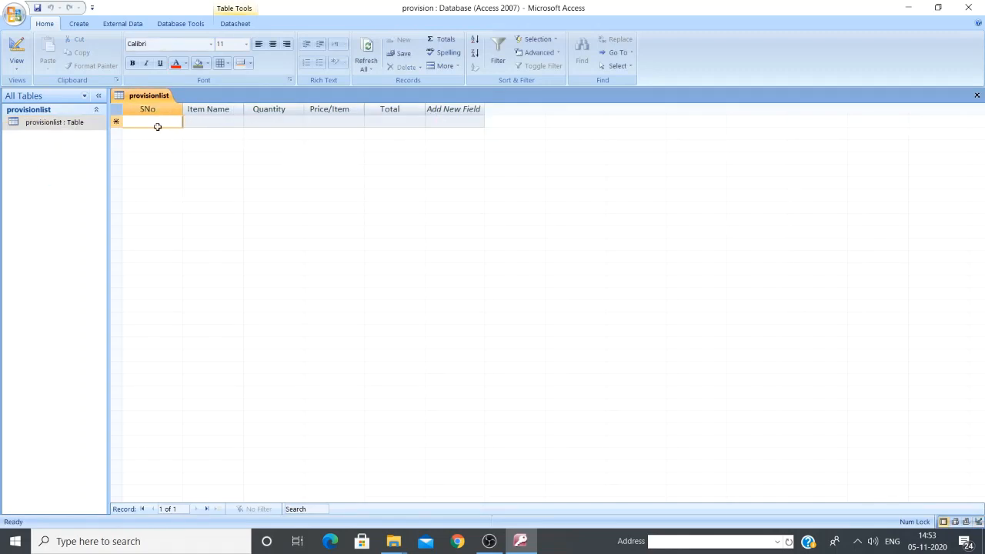
Enter the first record in the provisionlist table: SNo 1, Item Name Rice, Quantity 5, Price/Item 55
text(1)
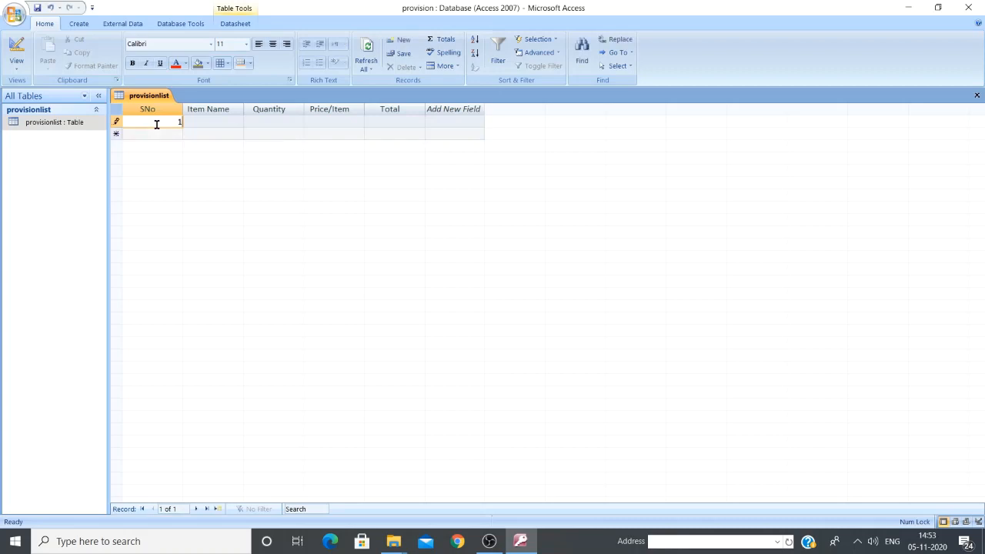
click(205, 120)
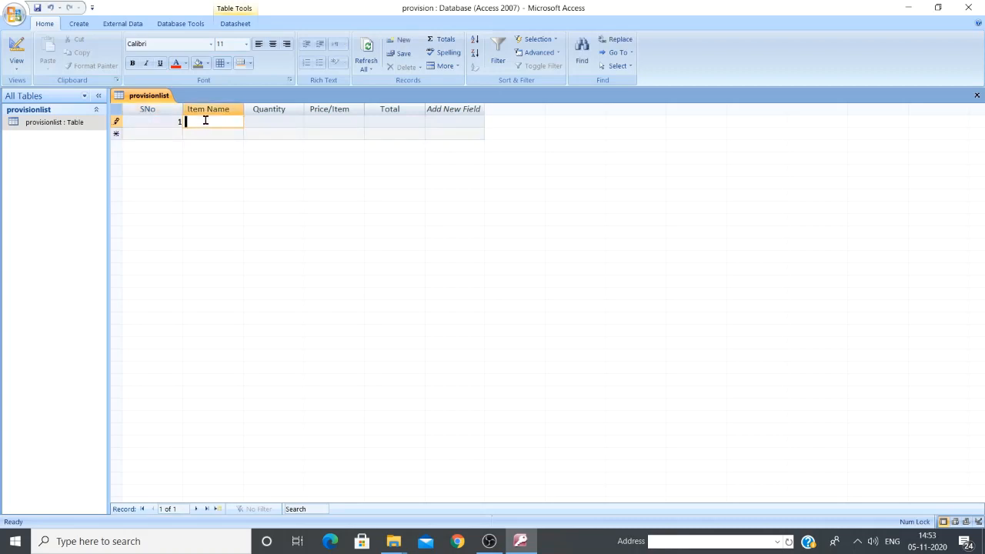
text(Rice)
key(Tab)
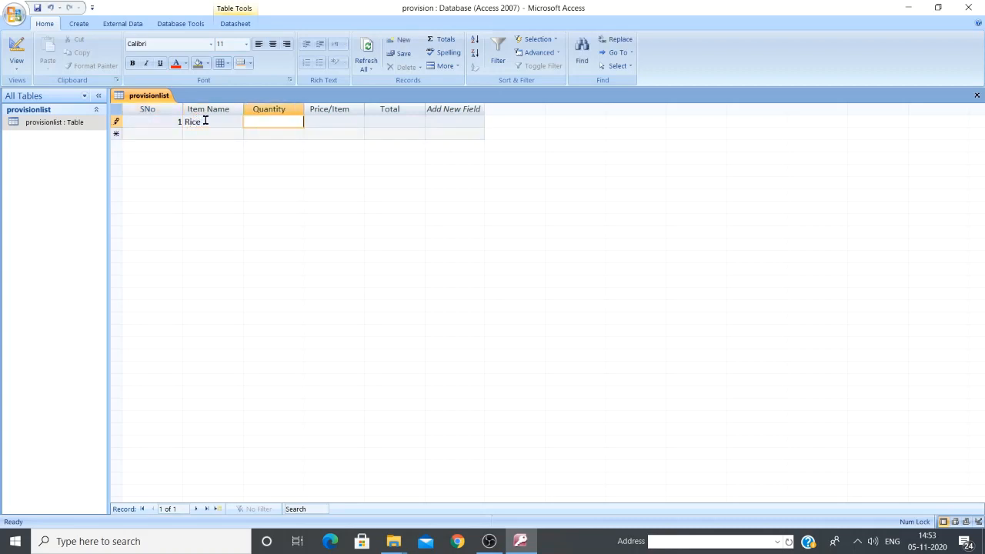
text(5)
key(Tab)
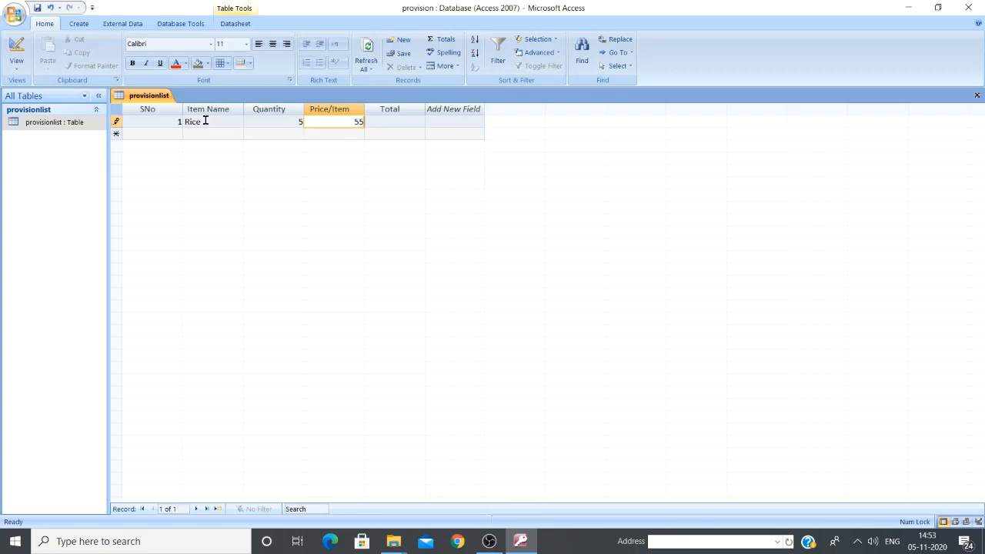
key(Tab)
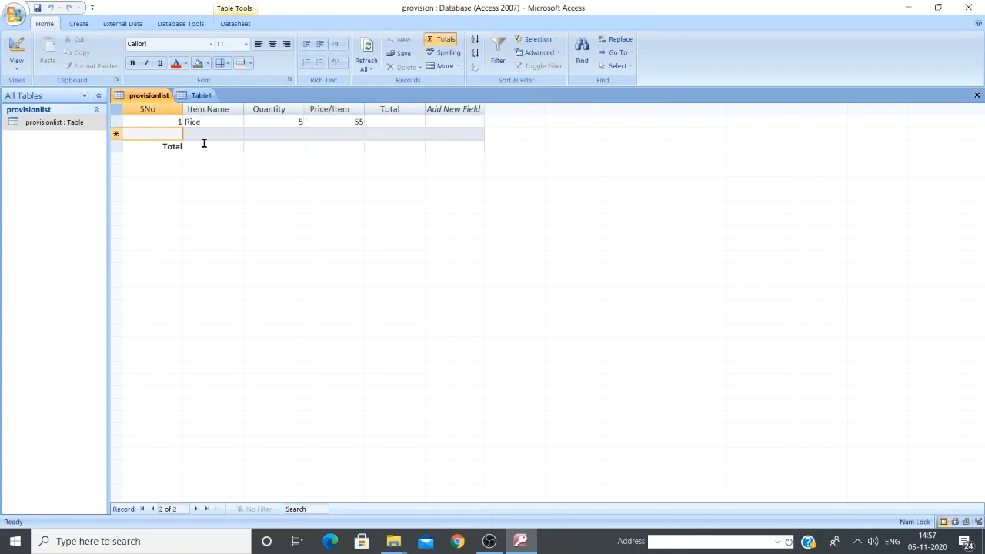
Enter the second record: SNo 2, Item Name Rice Brand oil, Quantity 4, Price/Item 125
text(2)
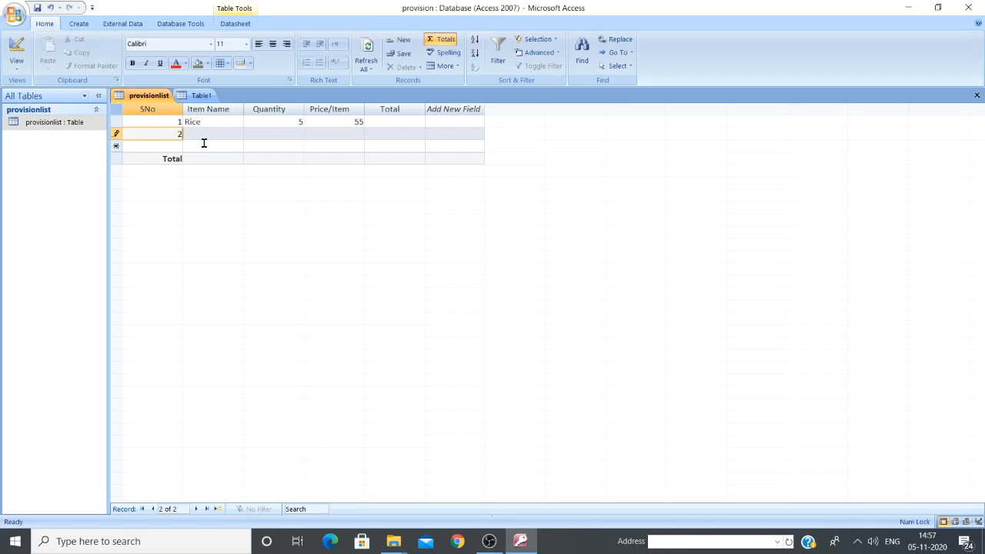
key(Tab)
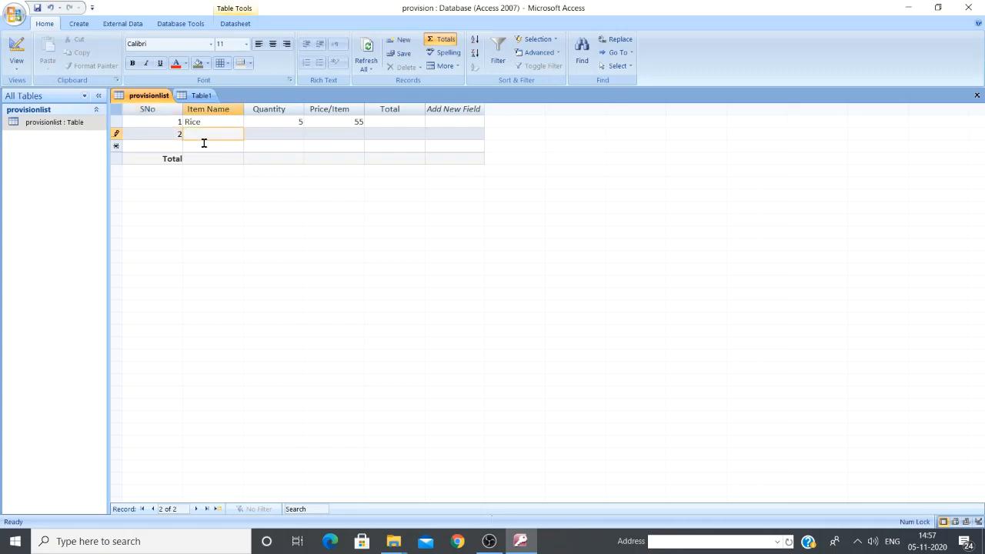
text(Rice Brand oil)
key(Tab)
text(4)
key(Tab)
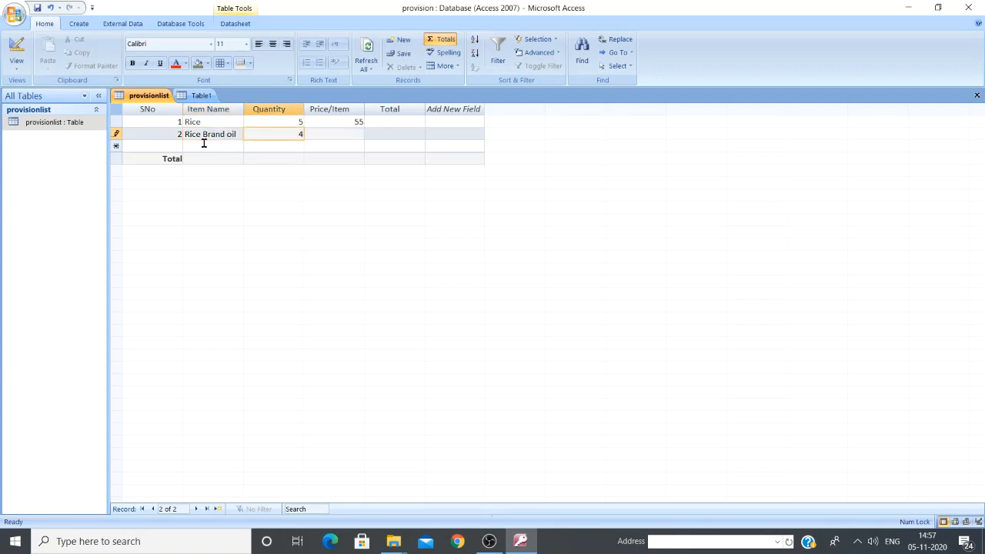
text(125)
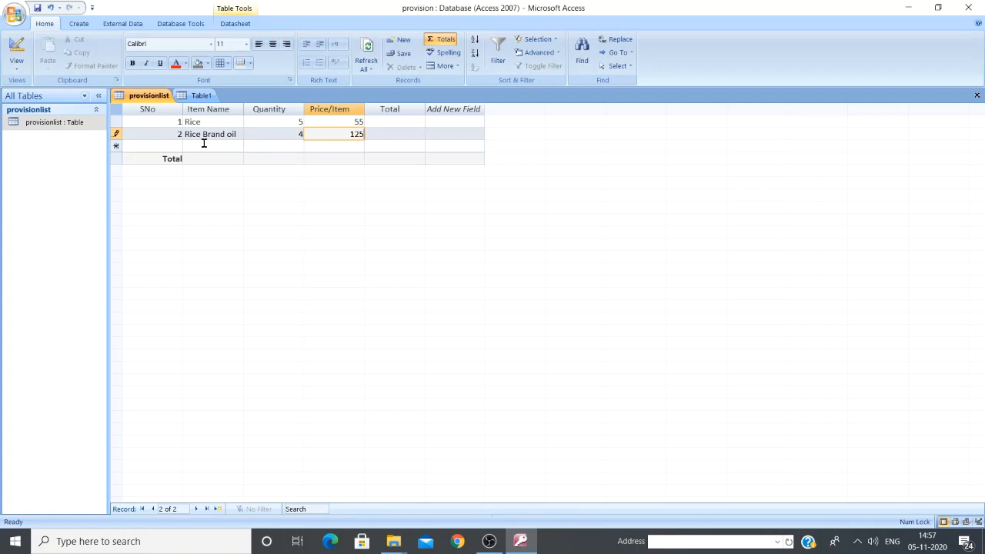
Enter the third record: SNo 3, Item Name Bath Soap, Quantity 5, Price/Item 10
key(Down)
key(Left)
key(Left)
key(Left)
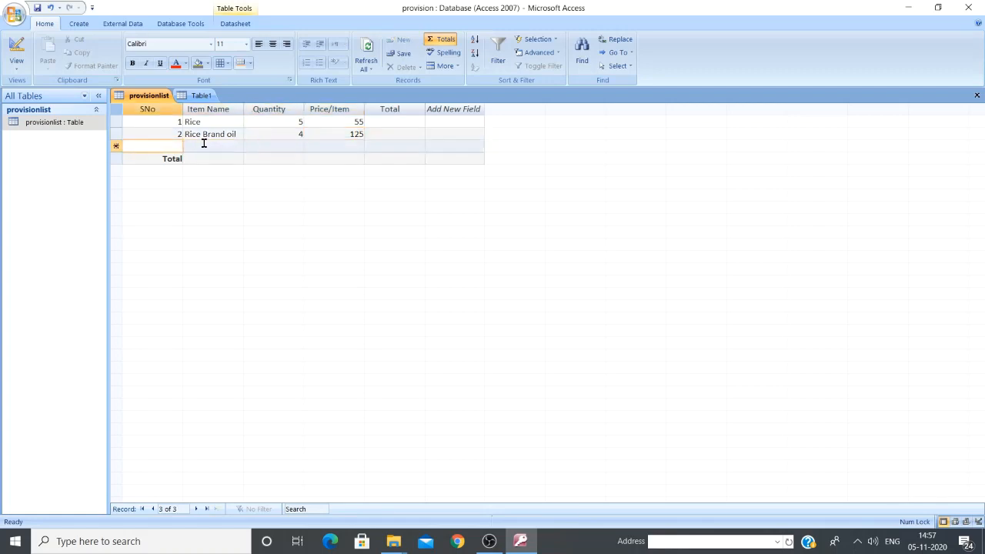
text(3)
key(Tab)
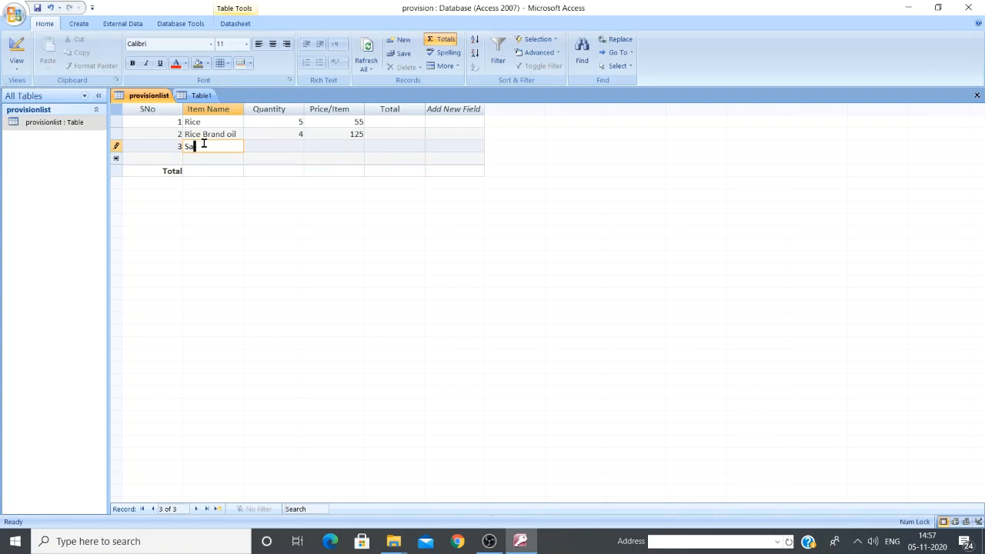
text(Bath Soap)
key(Tab)
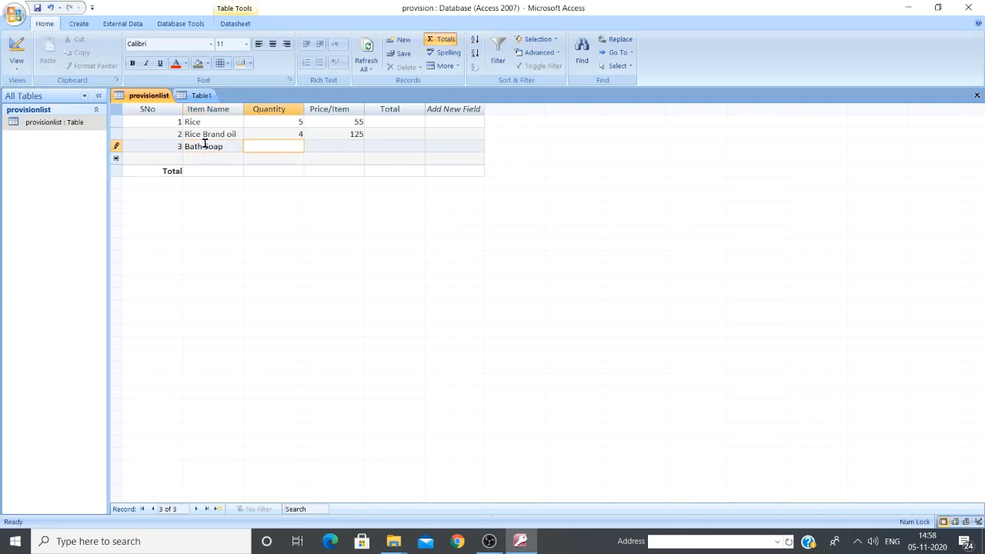
key(Tab)
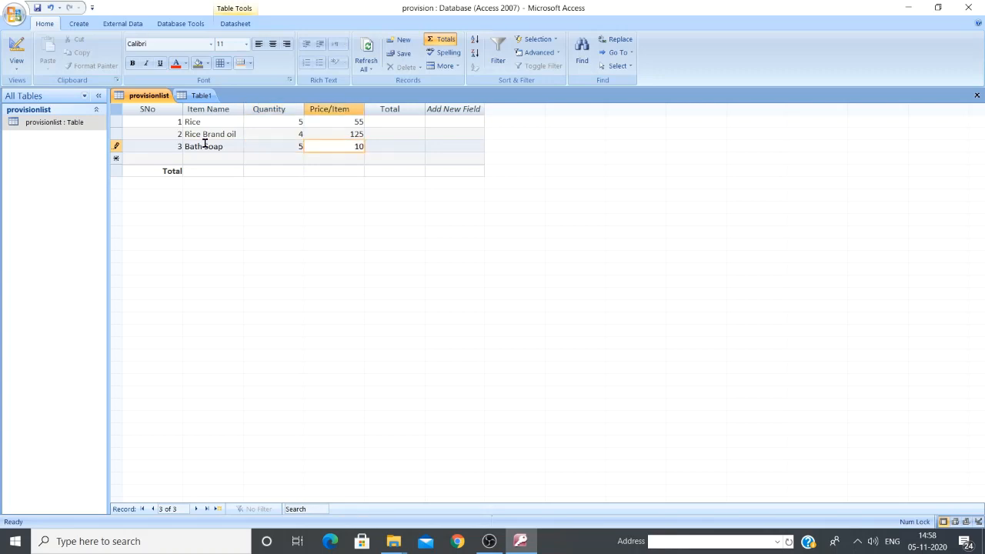
Enter the fourth record: SNo 4, Item Name Washing Powder, Quantity 1, Price/Item 250
key(Down)
key(Left)
key(Left)
key(Left)
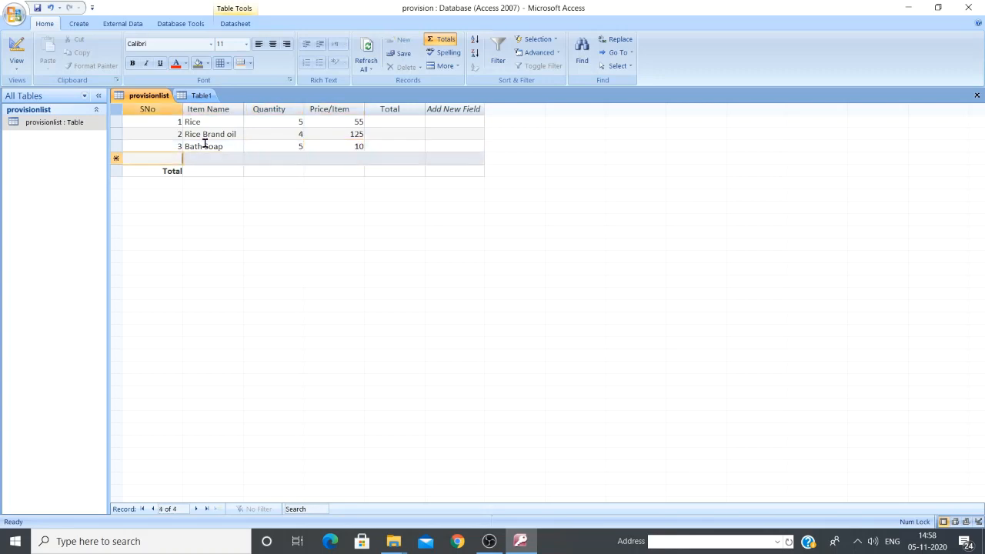
text(4)
key(Tab)
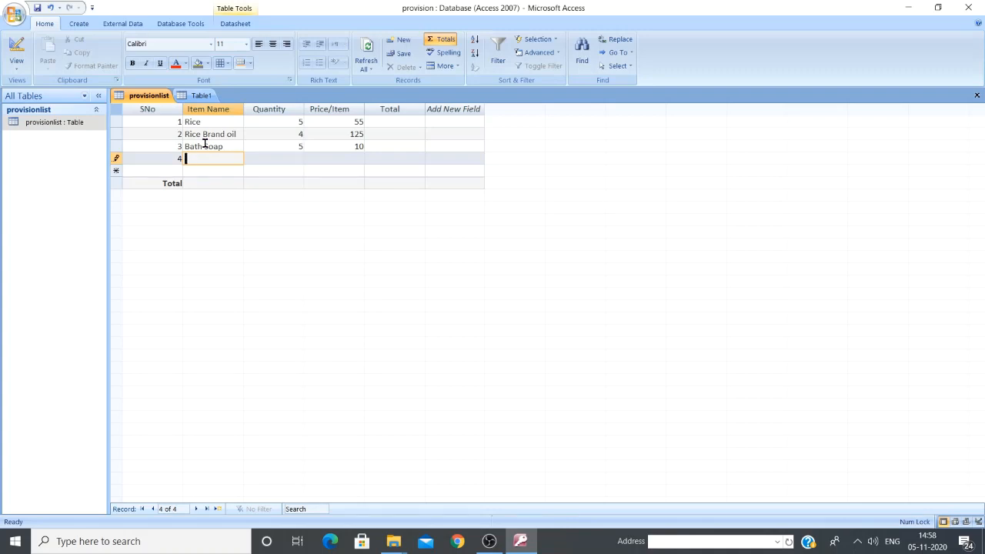
text(Washing Po)
text(wer)
text(er)
key(Tab)
text(1)
key(Tab)
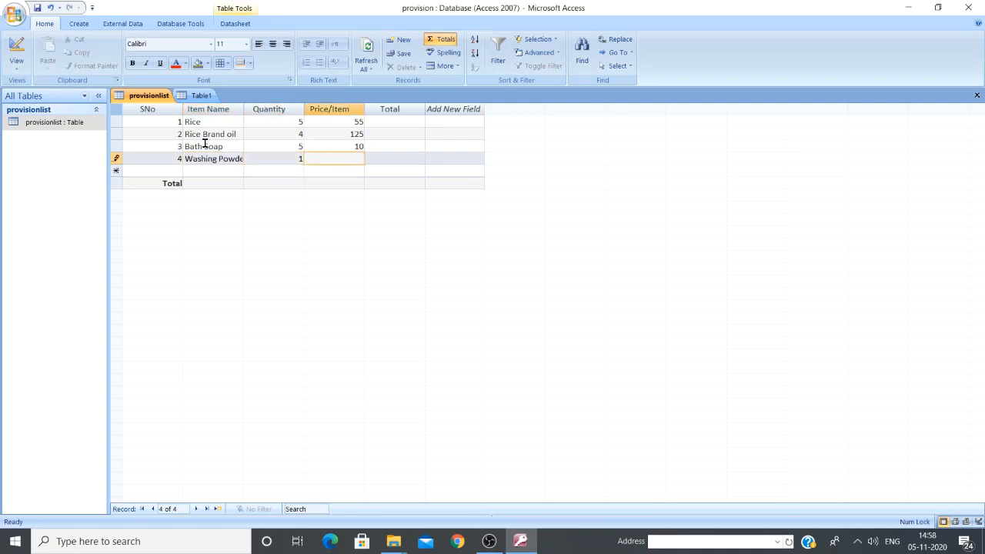
text(250)
Enter the fifth record: SNo 5, Item Name Maggi, Quantity 1, Price/Item 50
key(Down)
key(Left)
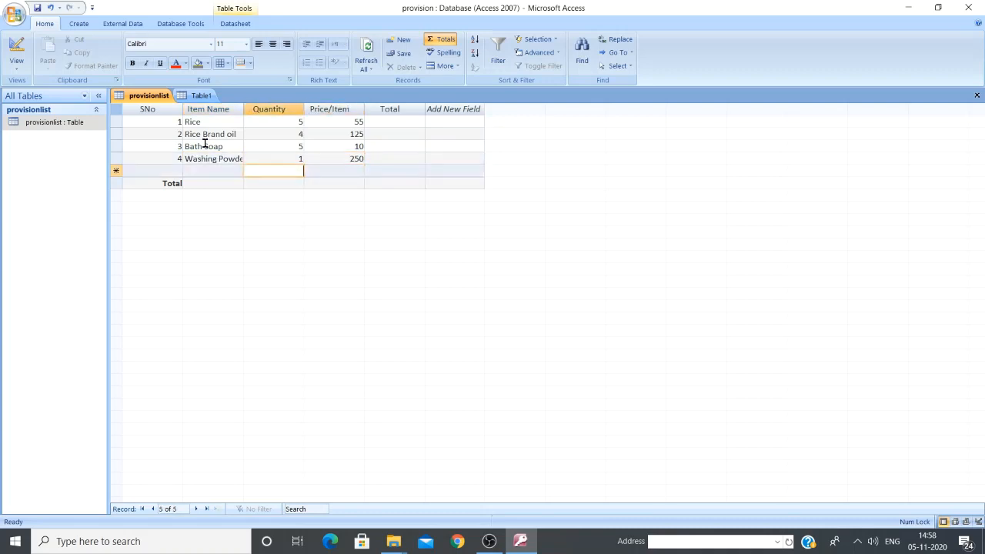
key(Left)
key(Left)
text(5)
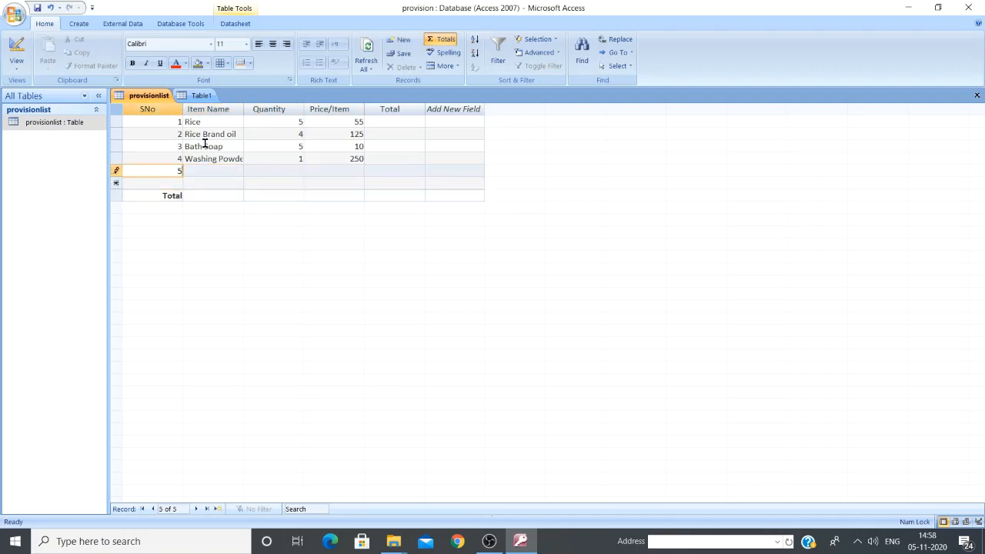
key(Tab)
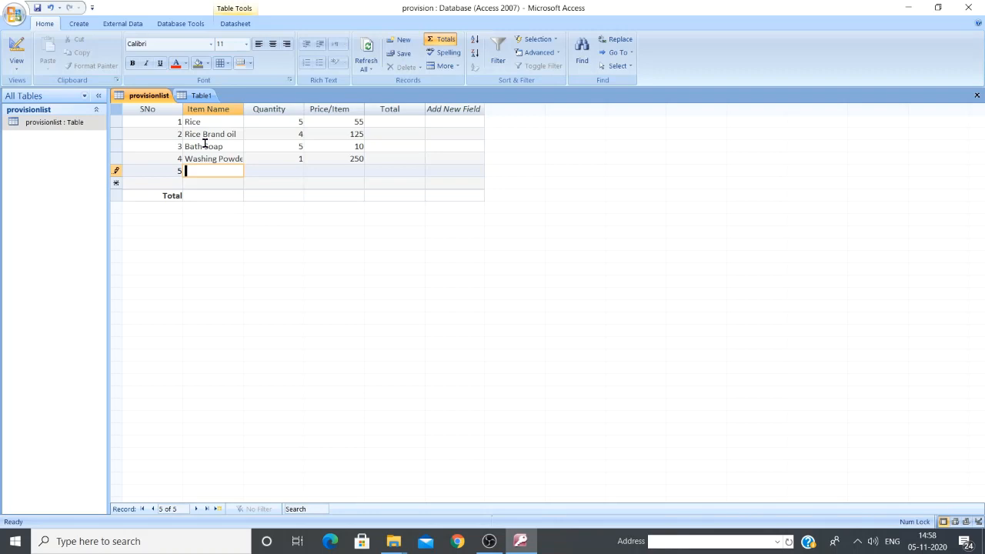
text(Maggi)
key(Tab)
text(1)
key(Tab)
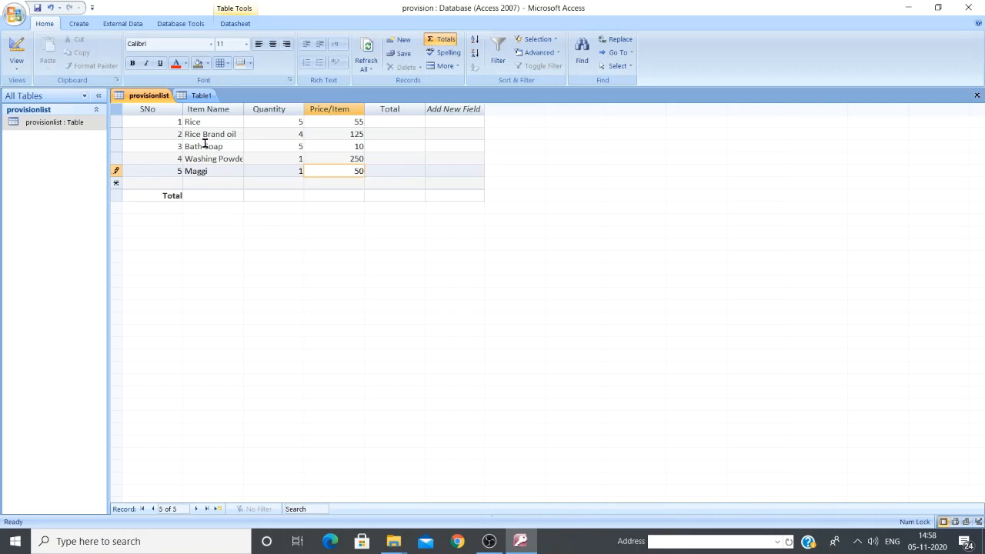
click(330, 121)
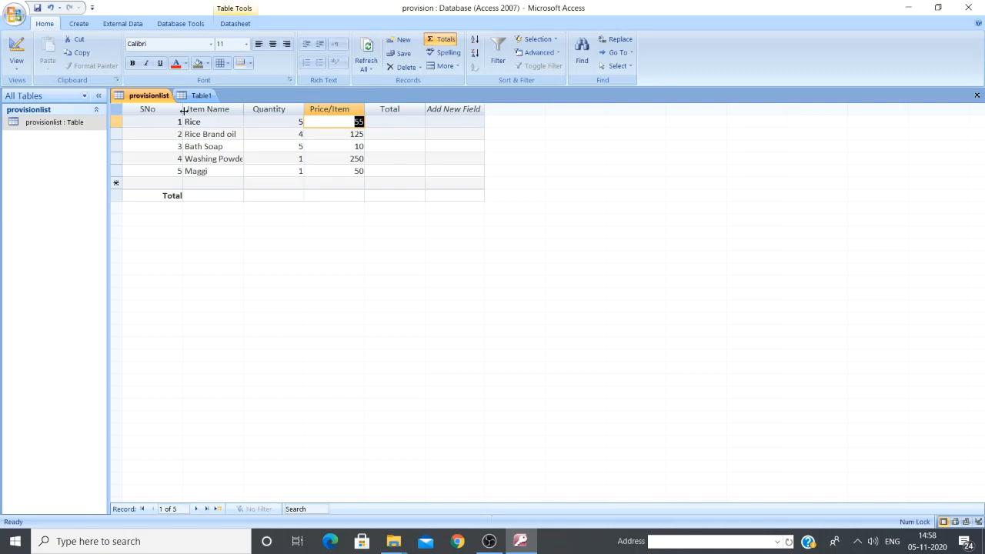
click(294, 154)
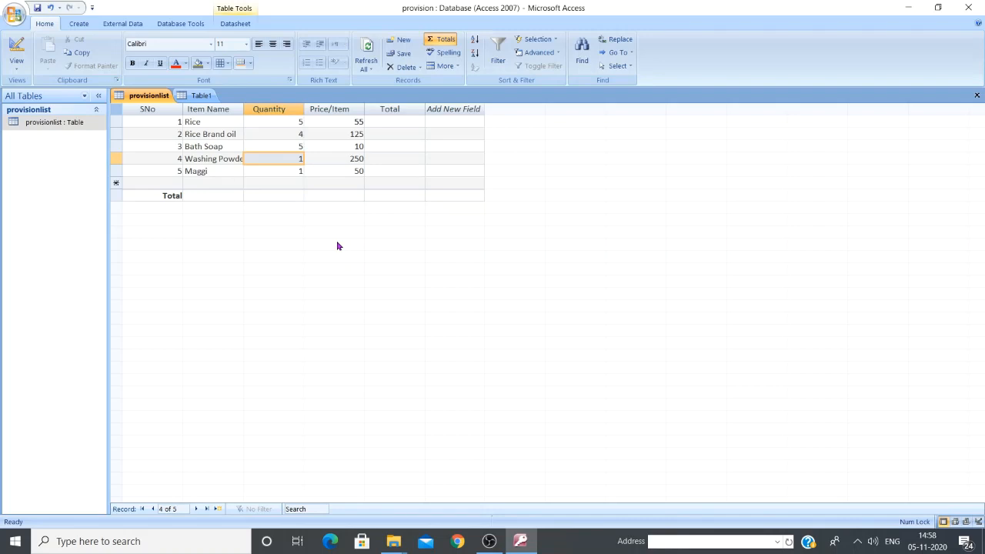
Start a new query with the Simple Query Wizard and choose the provisionlist table as its source
click(79, 24)
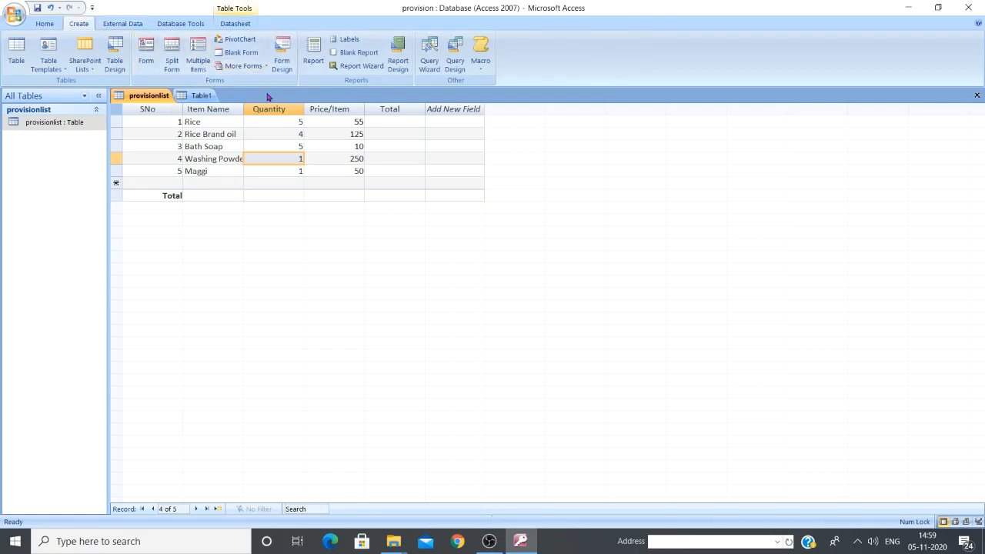
click(431, 61)
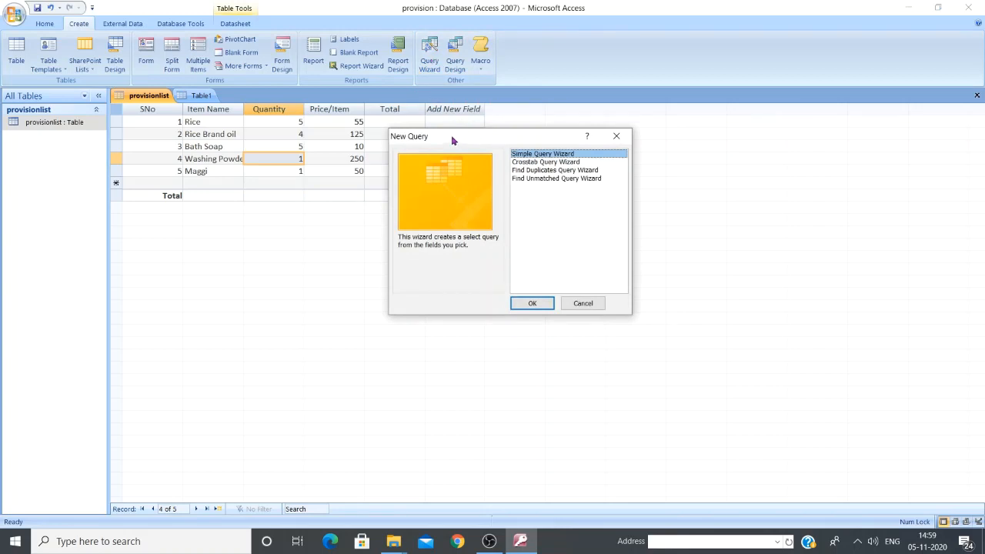
drag(454, 140, 513, 132)
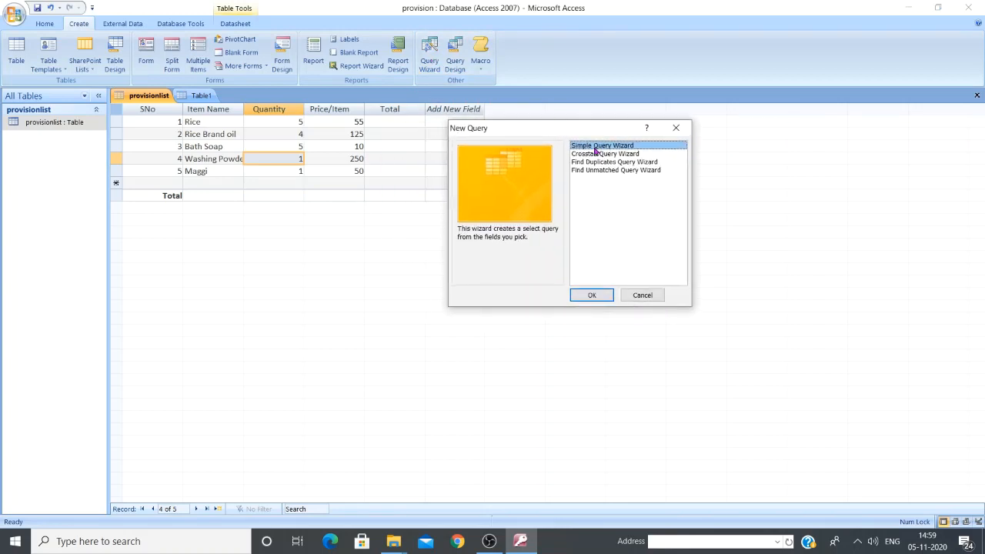
click(594, 297)
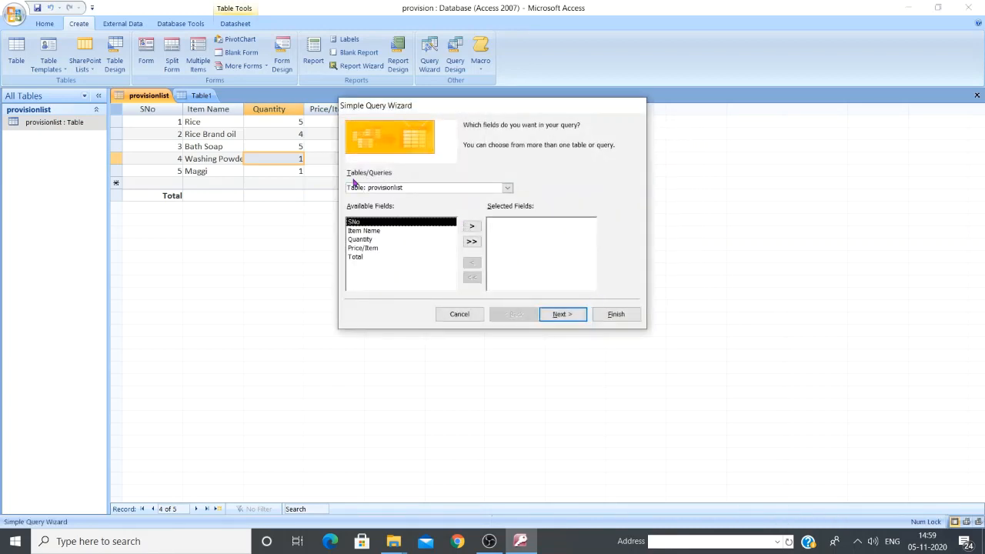
click(507, 189)
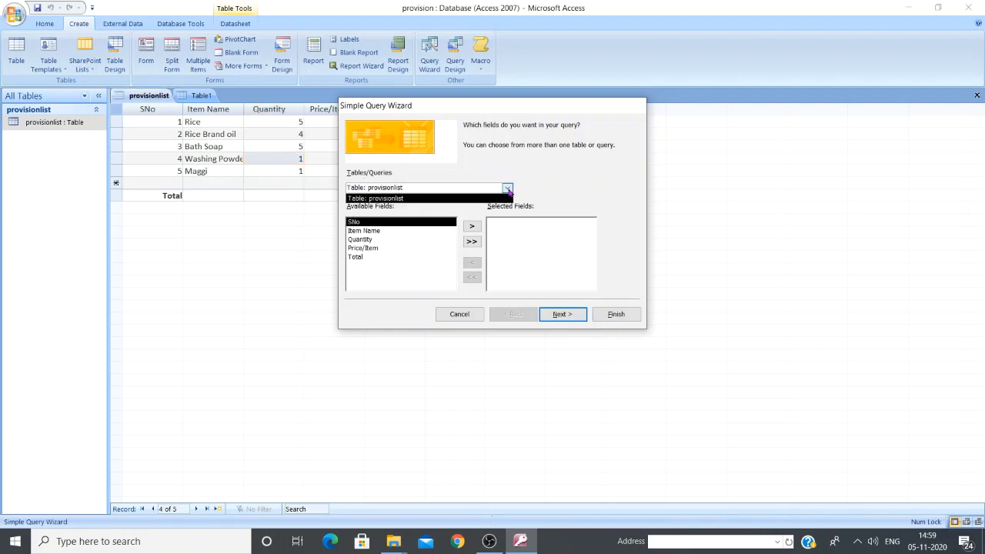
click(394, 198)
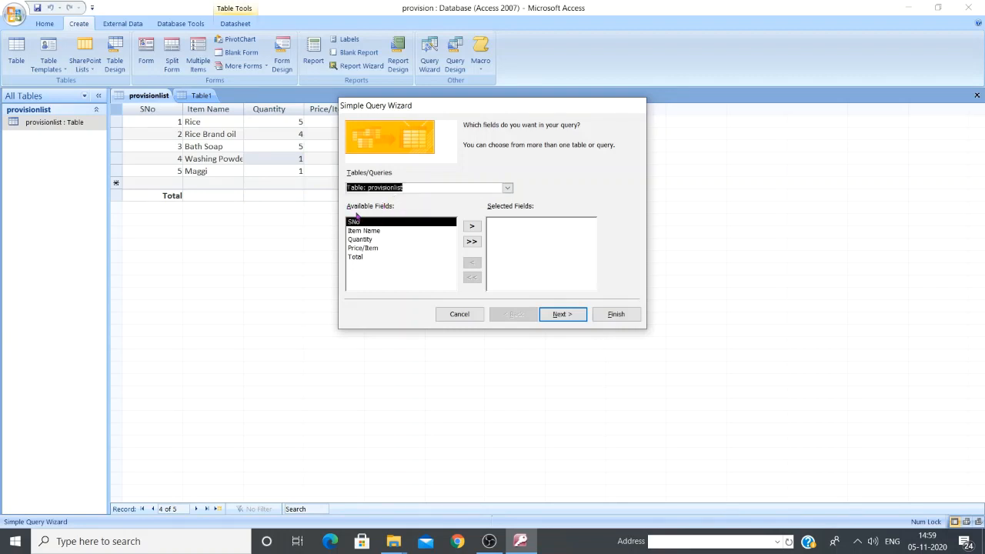
Select the fields SNo, Item Name, Quantity and Price/Item for the query, leaving out Total
click(414, 188)
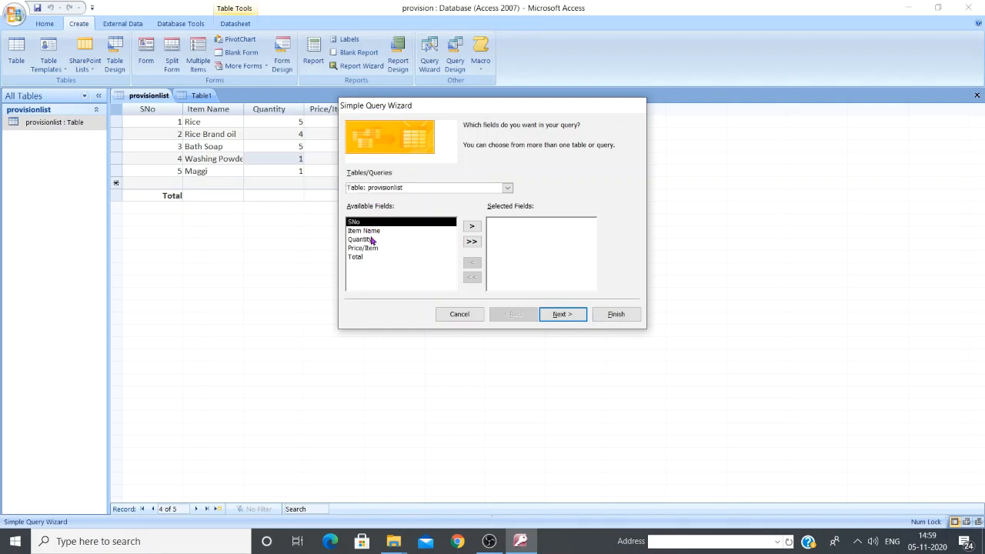
click(471, 227)
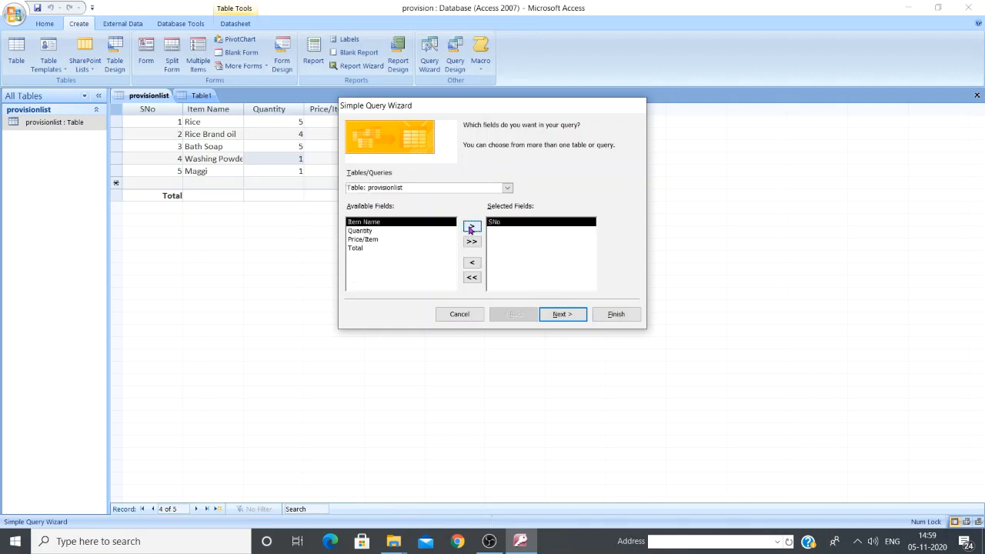
click(471, 227)
click(471, 227)
click(471, 227)
click(471, 228)
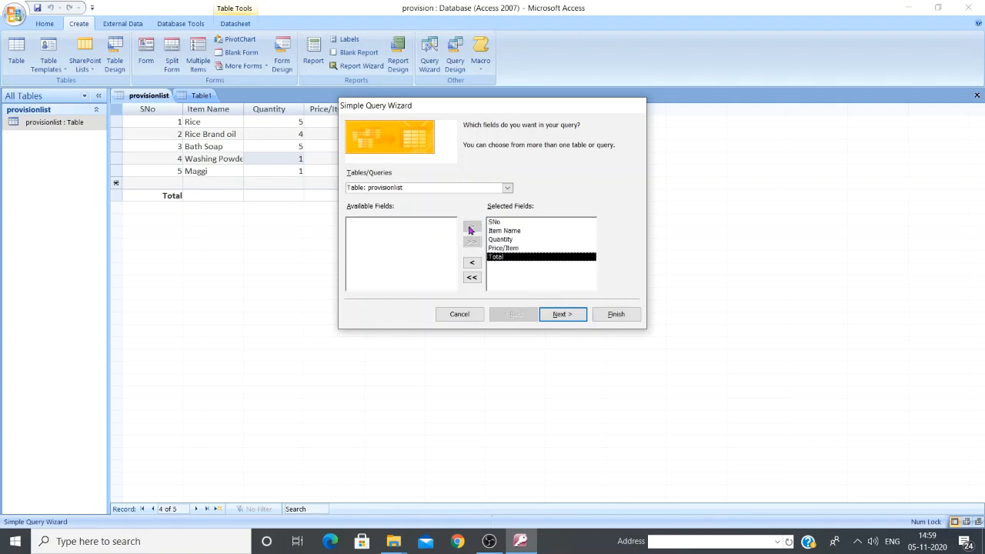
click(473, 264)
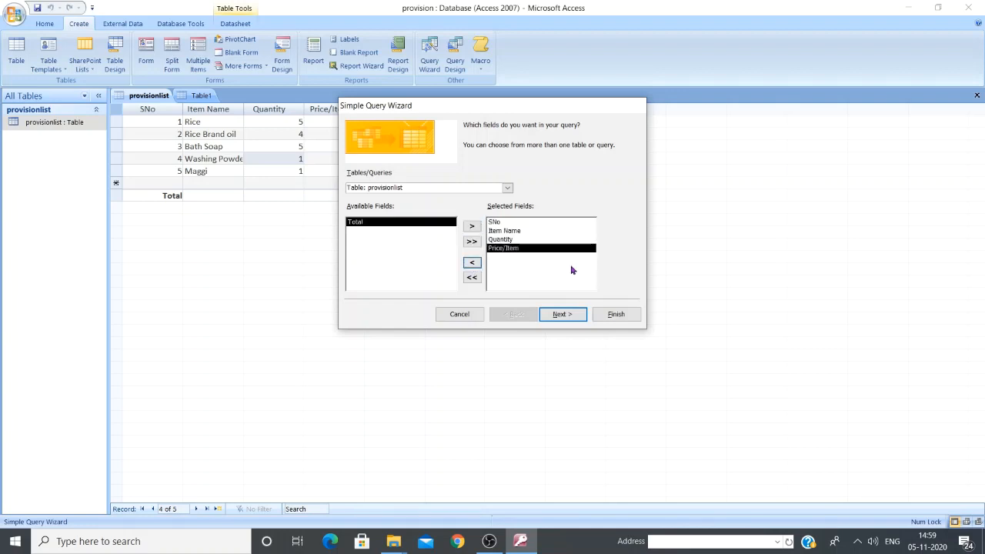
Finish the wizard as a detail query titled provisionlist Query and open it to view its records
click(559, 314)
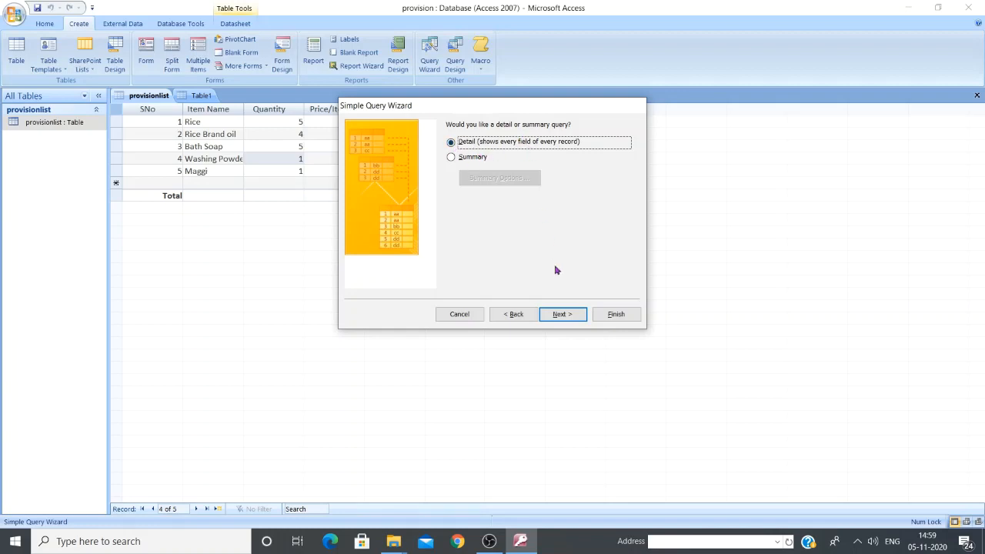
click(559, 314)
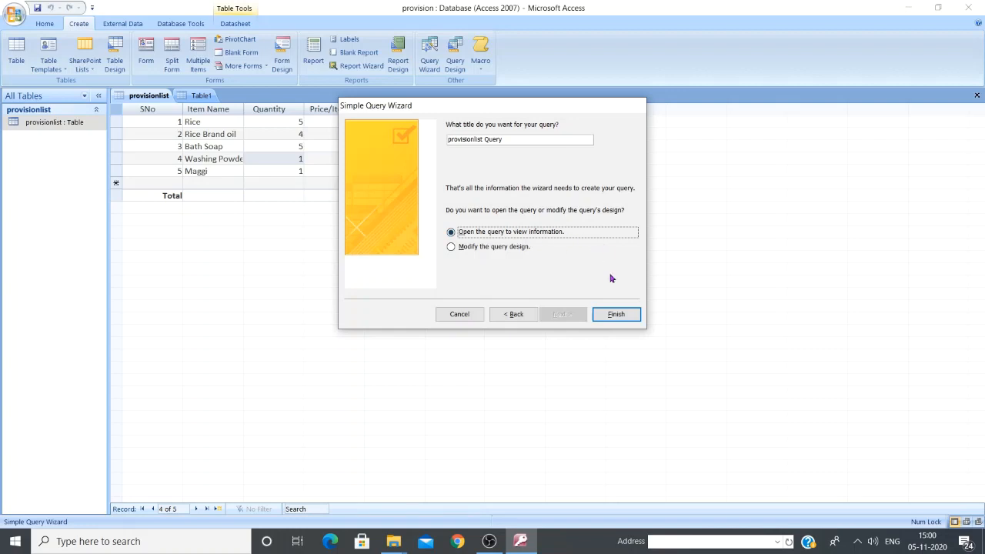
click(614, 316)
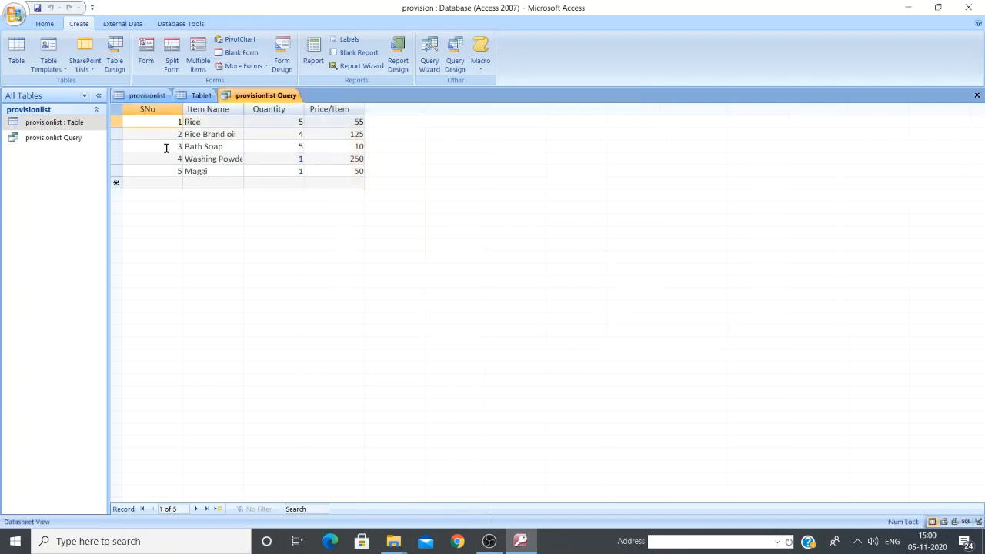
double_click(65, 145)
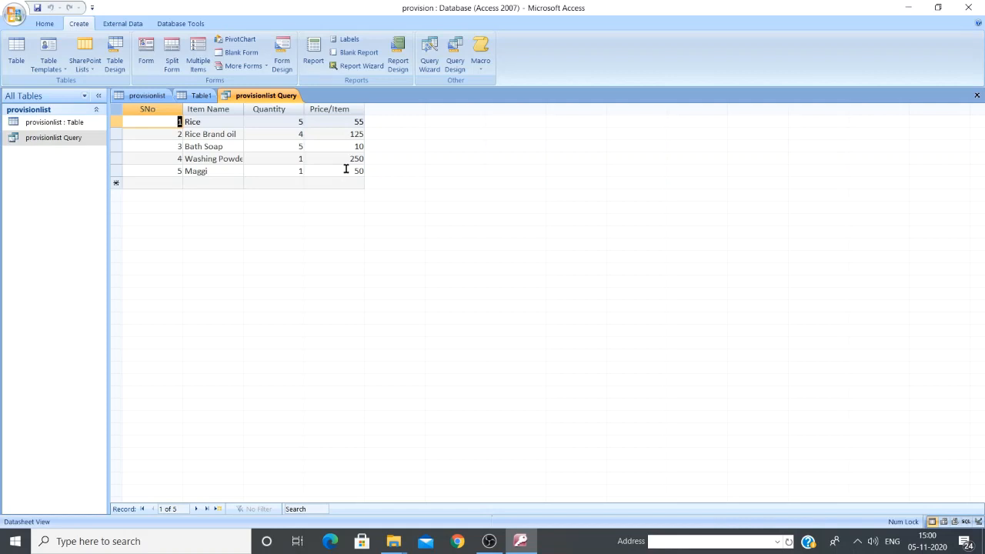
Create a new query in Design view and add the provisionlist table to it
click(431, 60)
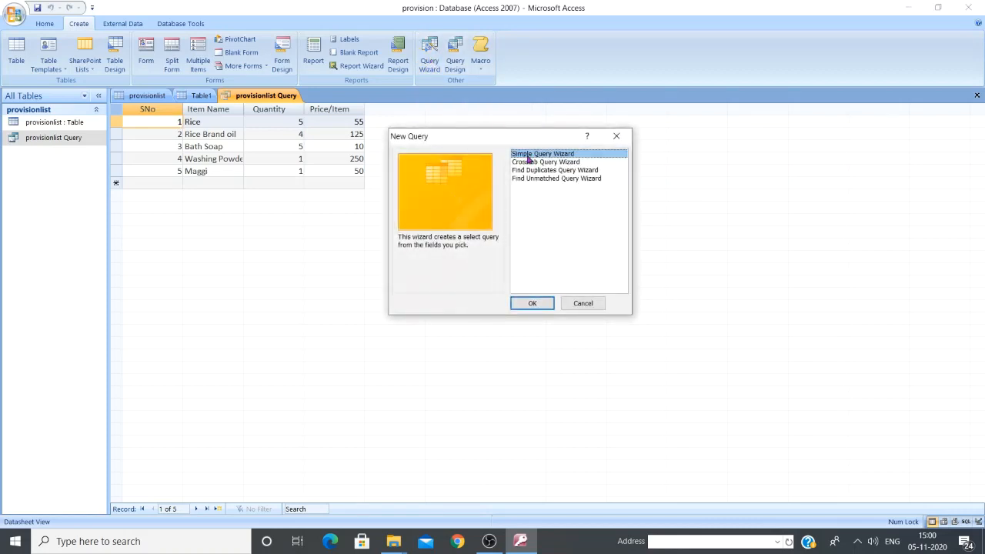
click(616, 137)
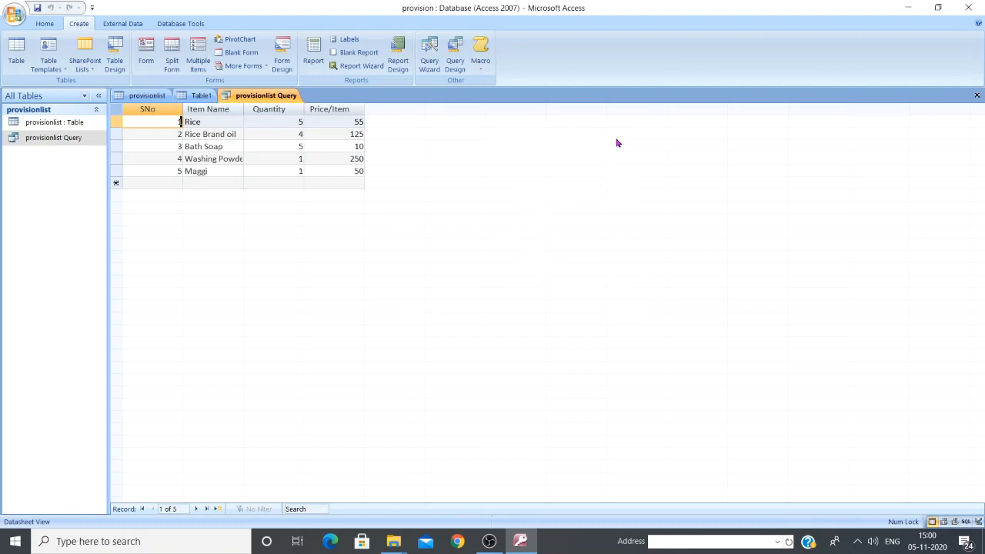
click(456, 60)
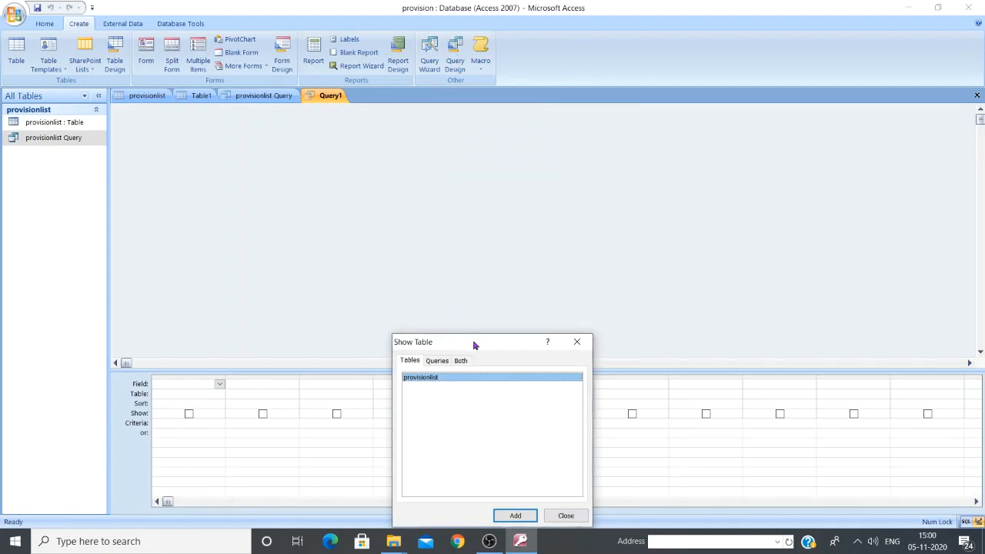
drag(475, 345, 428, 145)
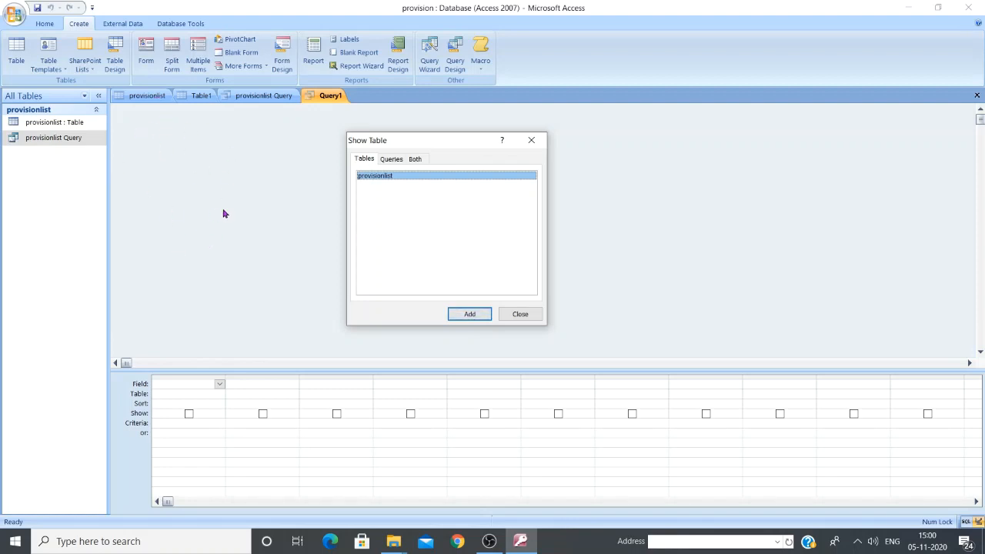
click(471, 315)
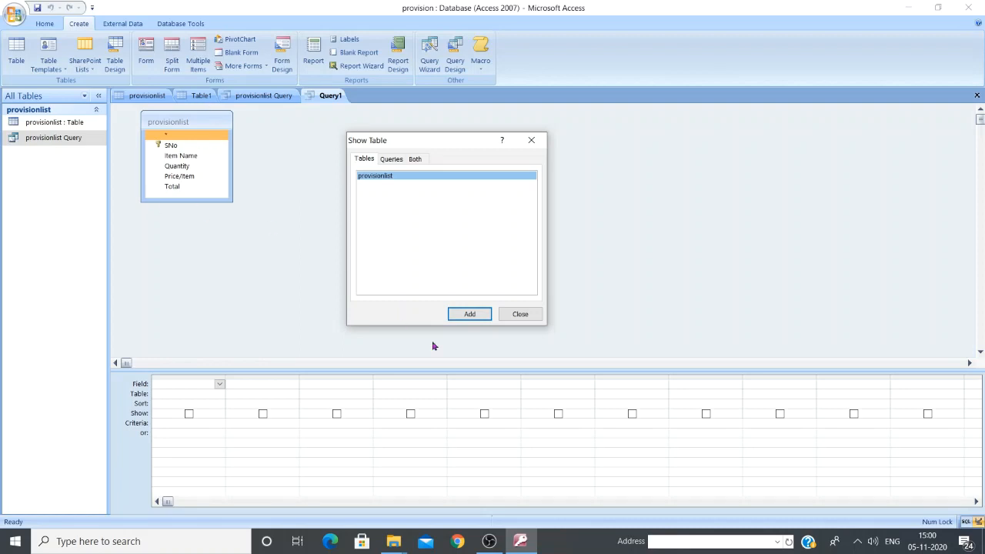
click(529, 317)
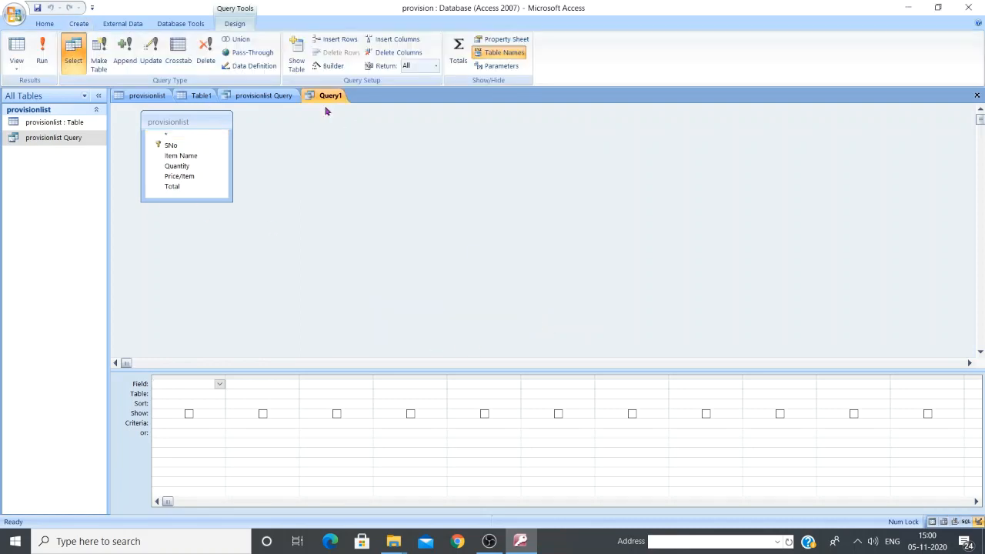
Add the SNo, Item Name, Quantity, Price/Item and Total fields of provisionlist to the query design grid
click(171, 145)
click(172, 146)
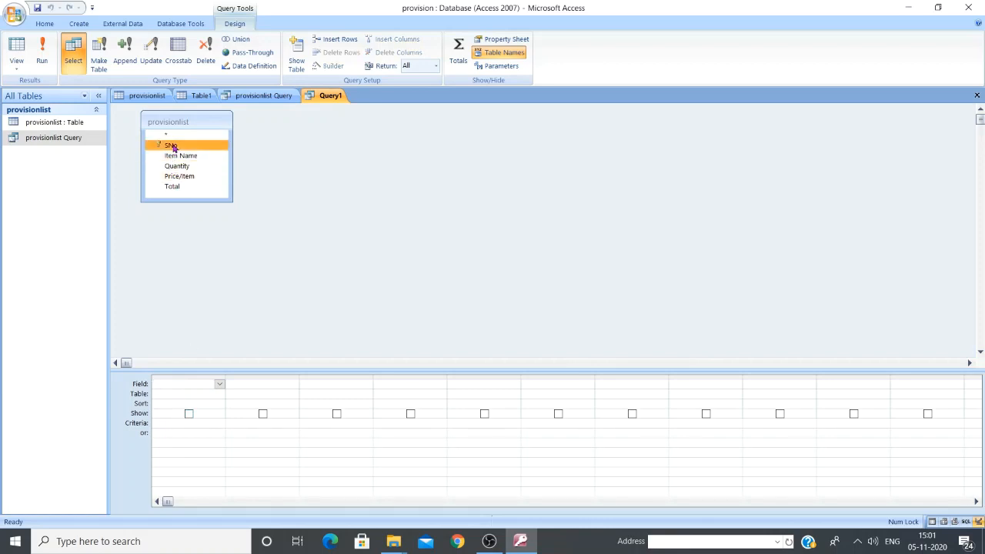
double_click(171, 145)
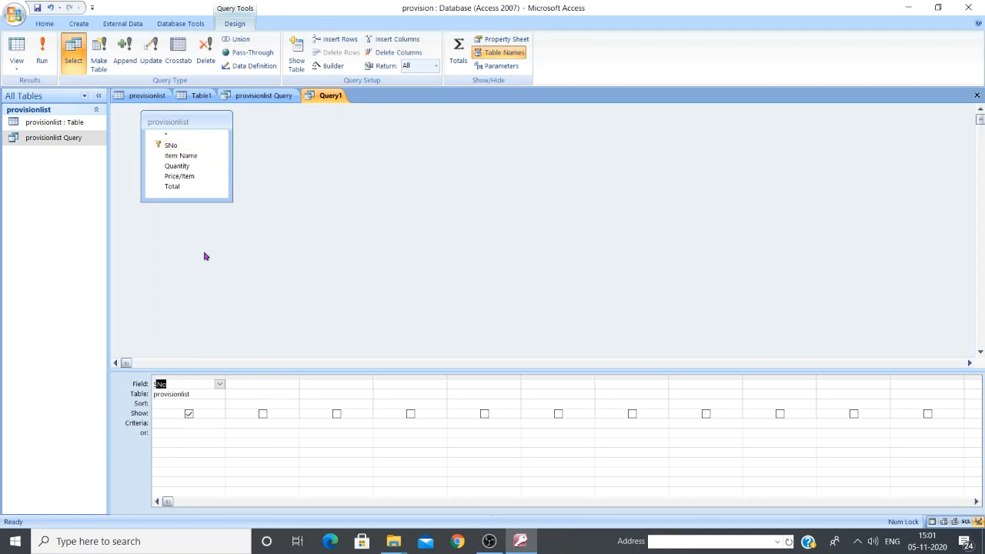
click(185, 176)
double_click(184, 155)
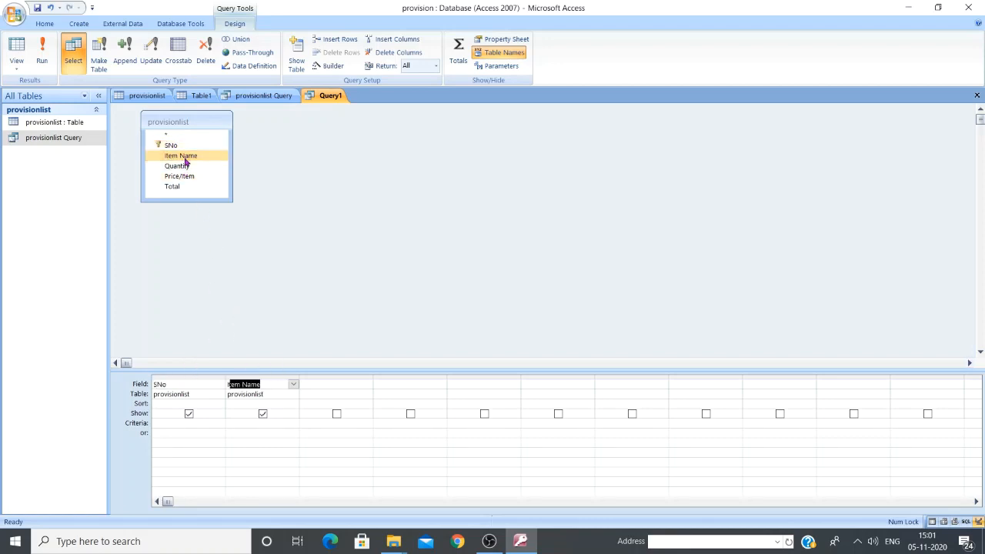
double_click(185, 166)
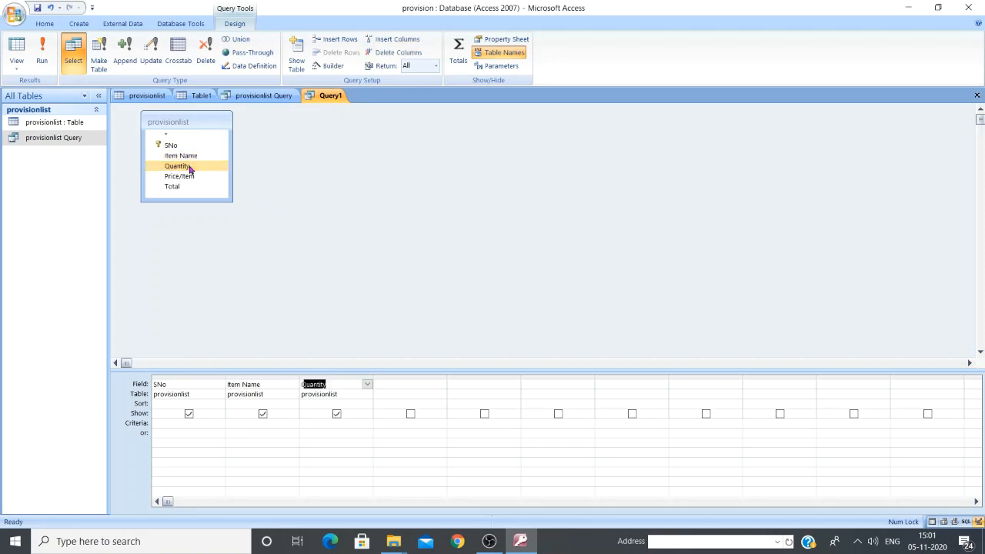
double_click(184, 176)
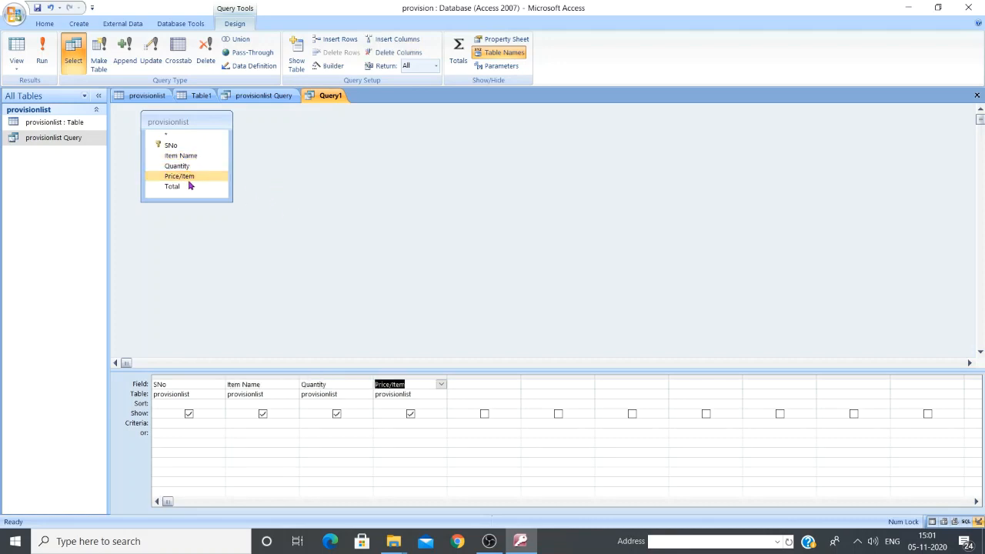
click(189, 187)
double_click(189, 186)
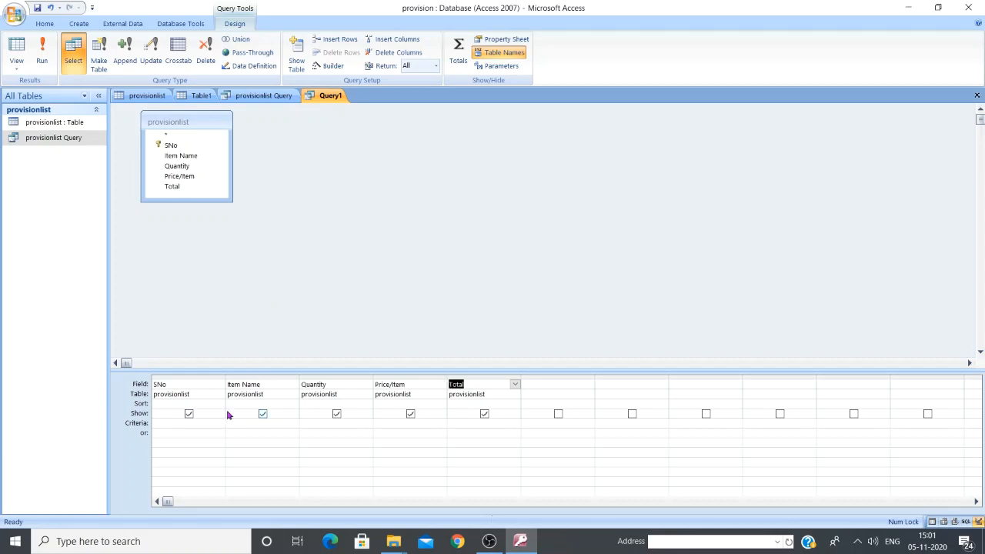
Sort the query by the Quantity field in ascending order
click(304, 433)
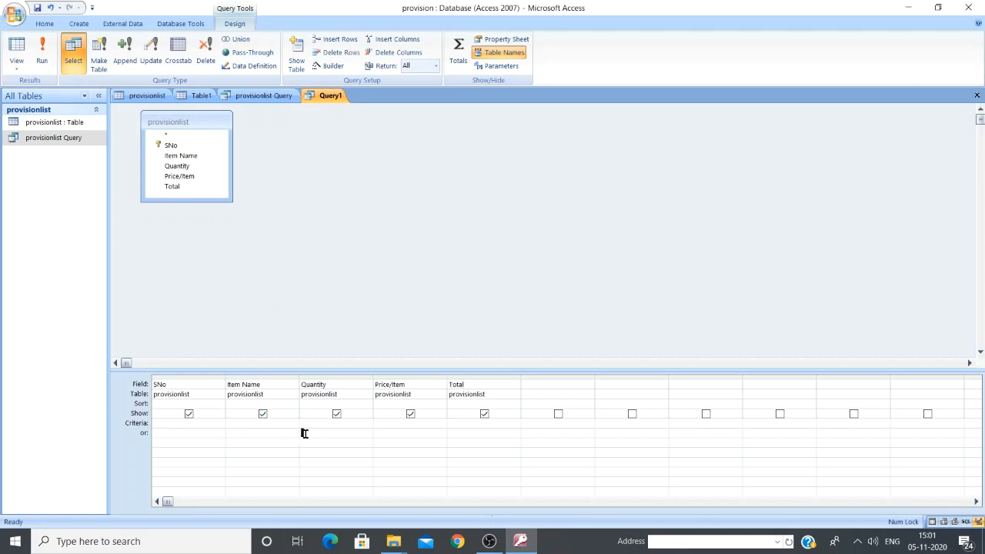
click(370, 395)
click(368, 395)
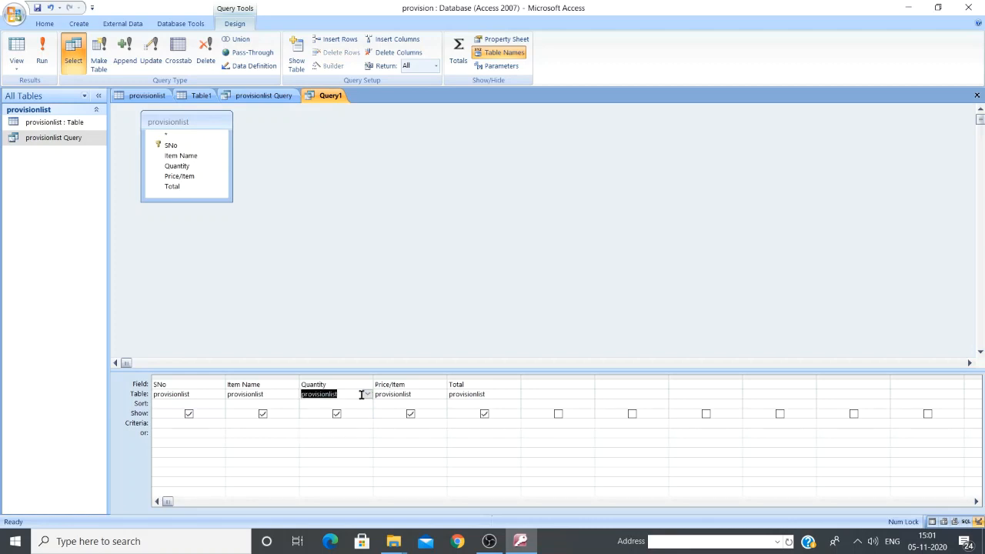
click(360, 404)
click(368, 404)
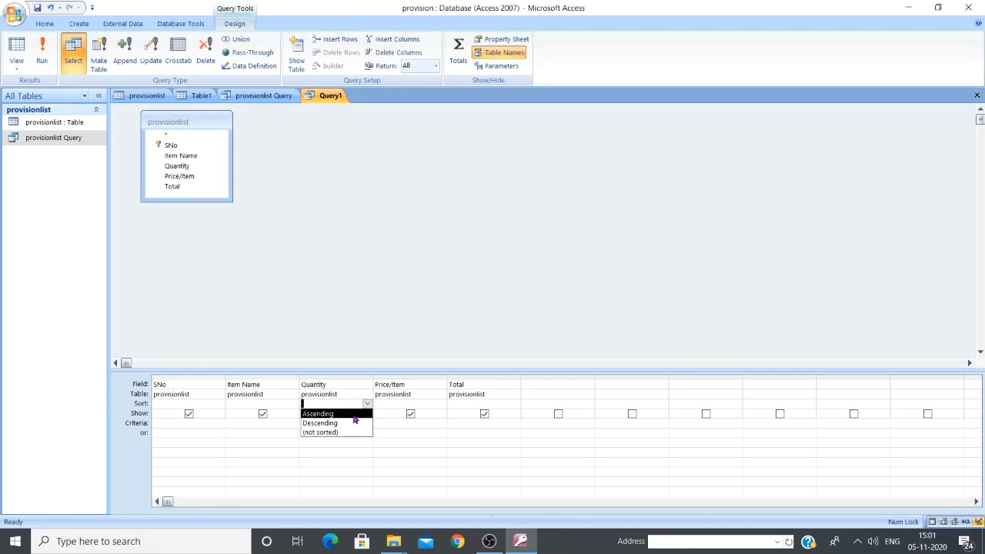
click(354, 416)
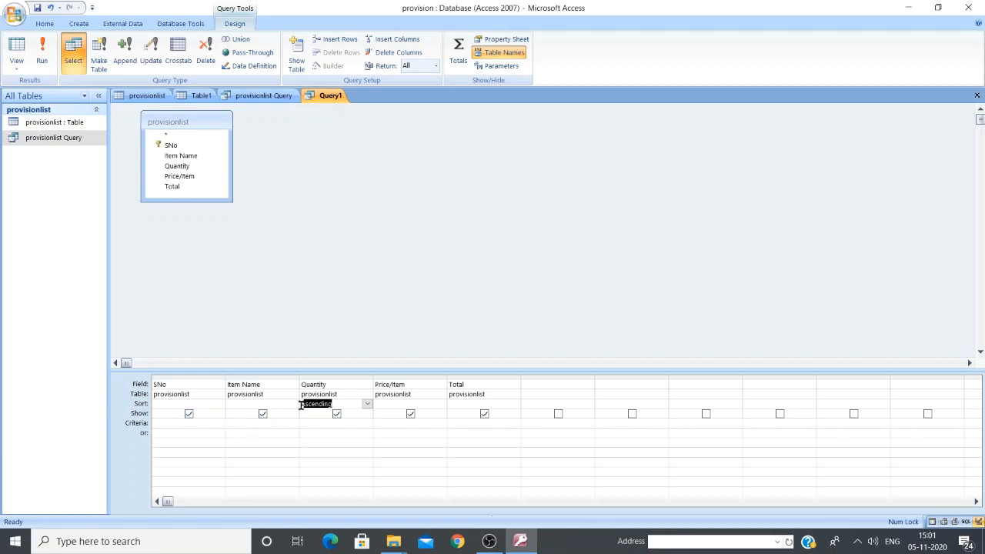
Hide the Total and SNo fields from the query output and enter >100 as the "or" criterion for Price/Item
click(484, 414)
click(188, 415)
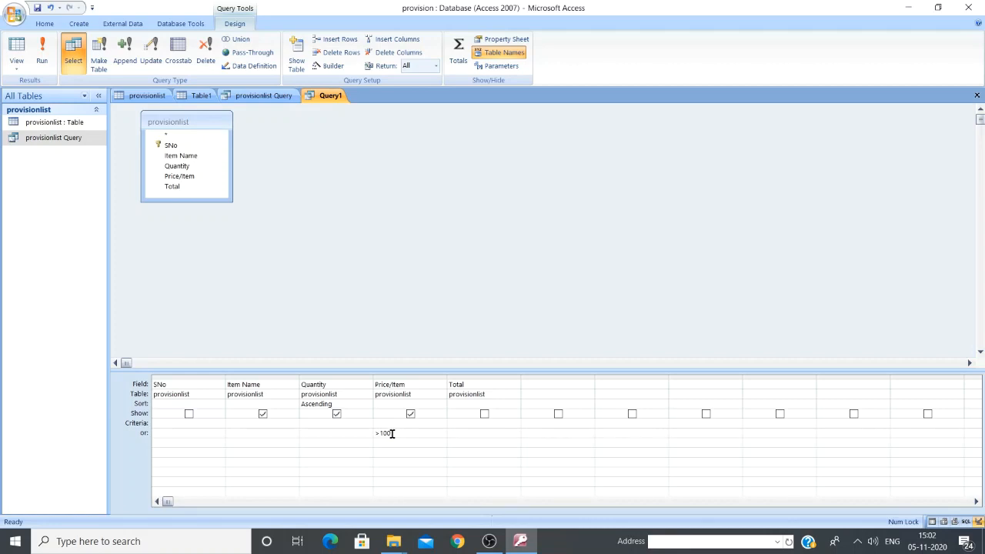
click(397, 435)
Save the query under the name Query1
click(37, 9)
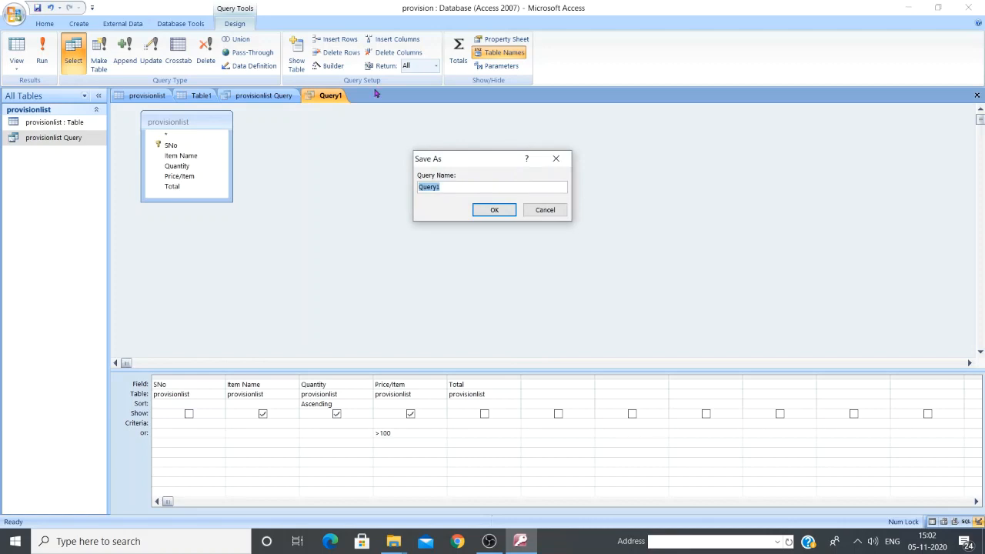
click(452, 188)
click(494, 210)
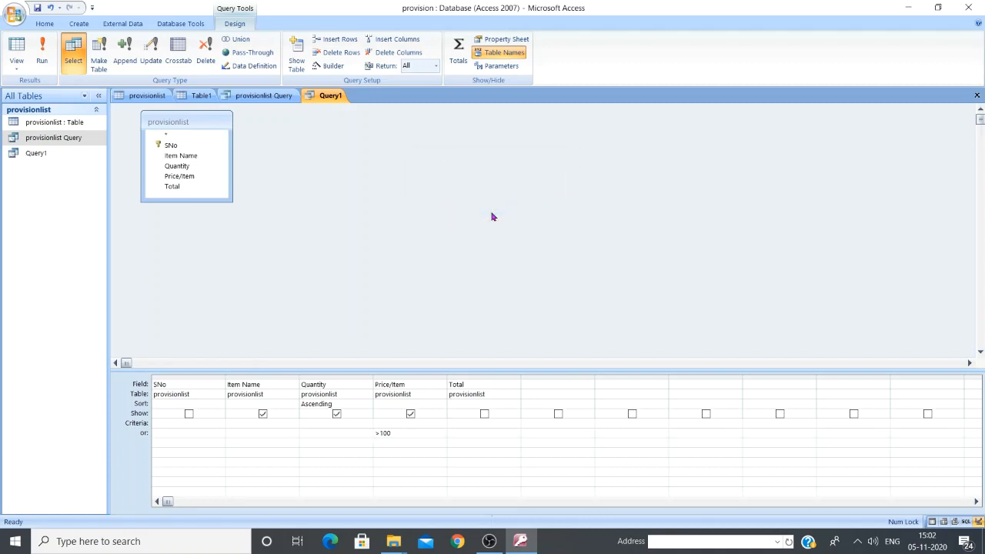
Open Query1 in Datasheet view, followed by the provisionlist table, to compare the filtered records with the source data
click(52, 155)
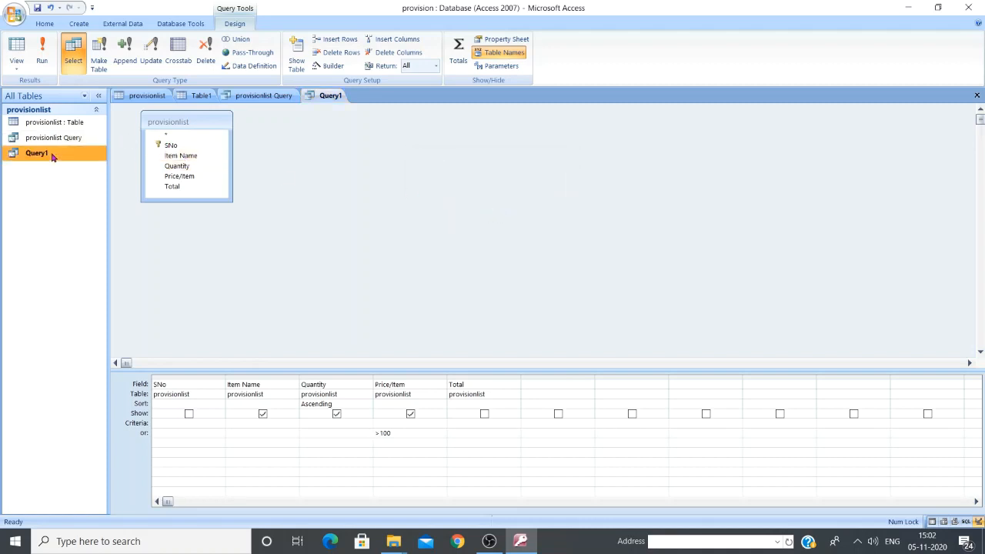
double_click(52, 155)
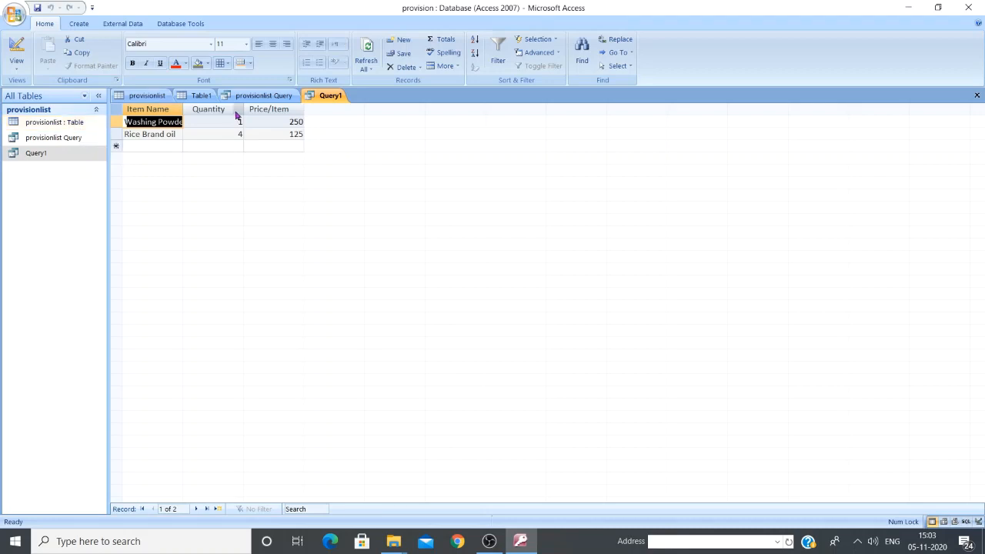
click(73, 125)
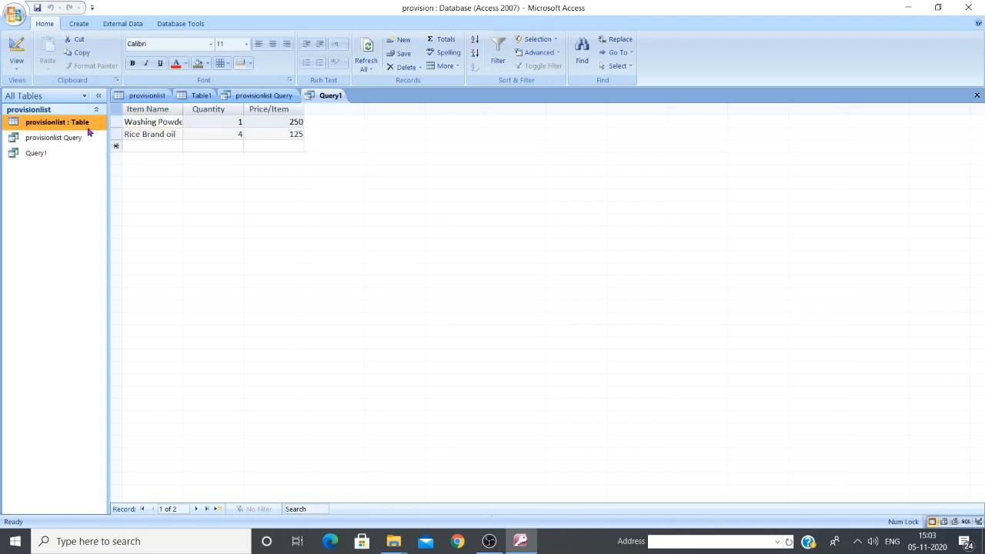
double_click(87, 129)
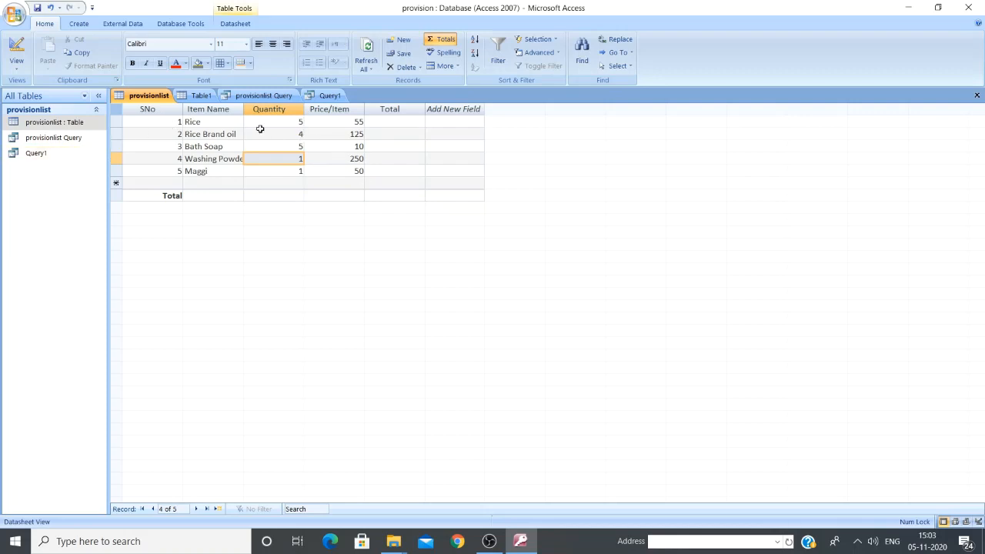
Start another query in Design view and add the provisionlist table as its source
click(79, 24)
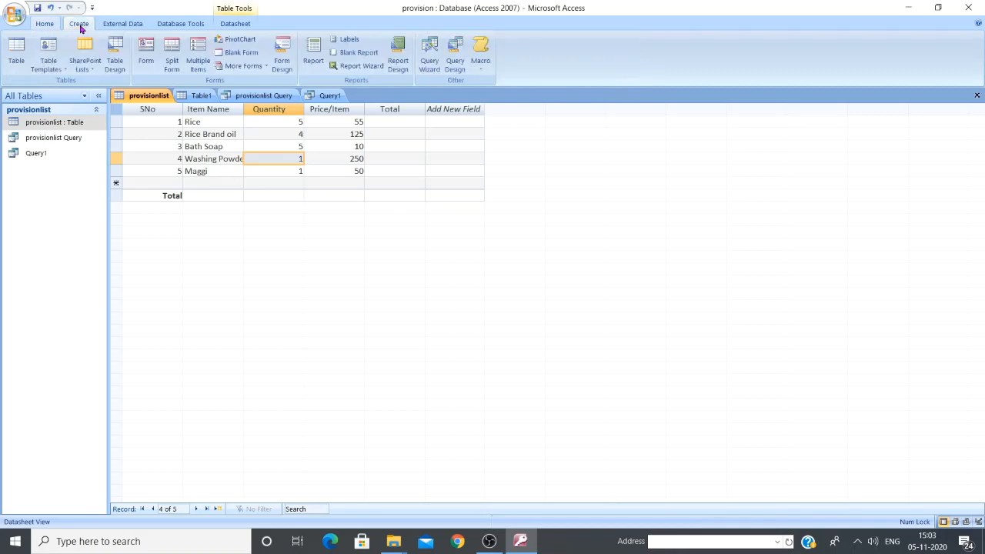
click(455, 62)
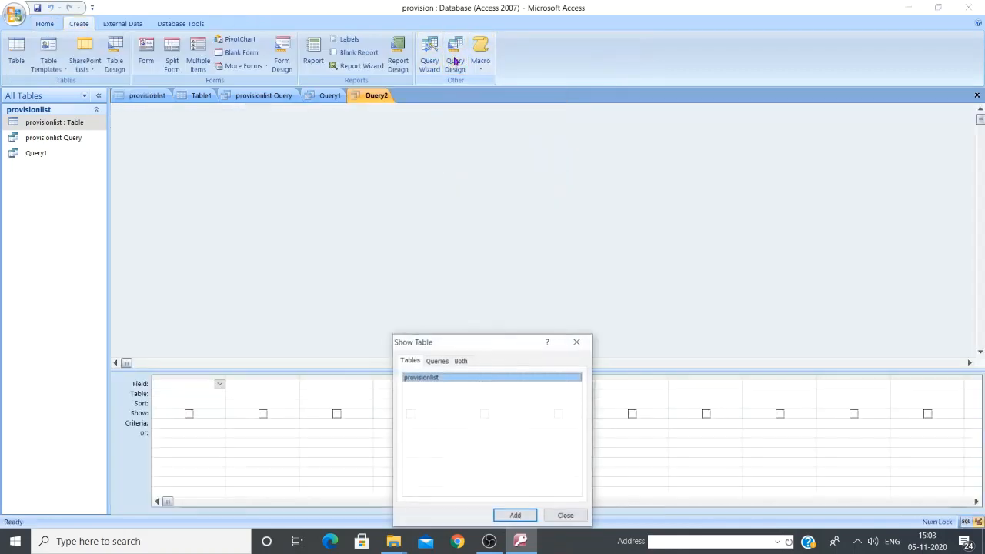
drag(483, 351, 423, 227)
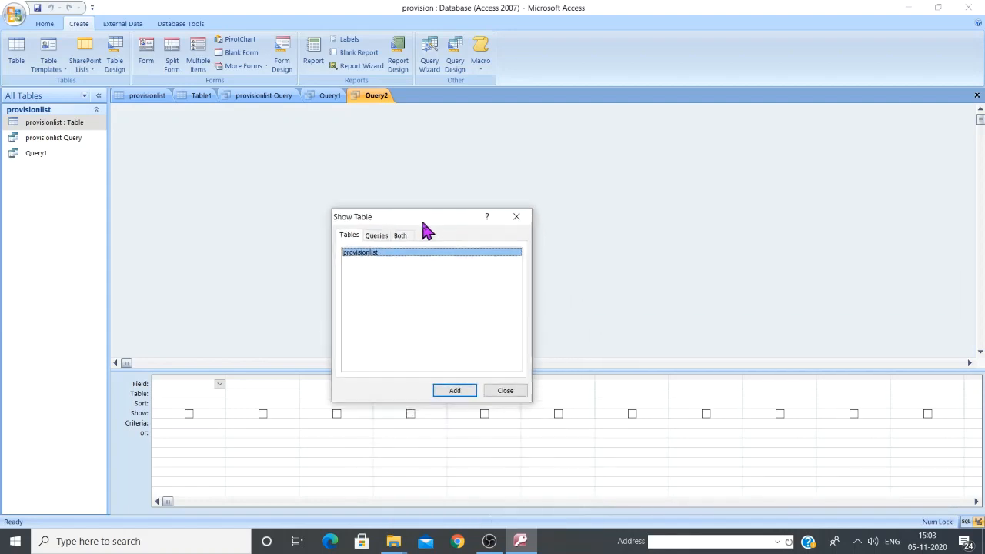
click(455, 390)
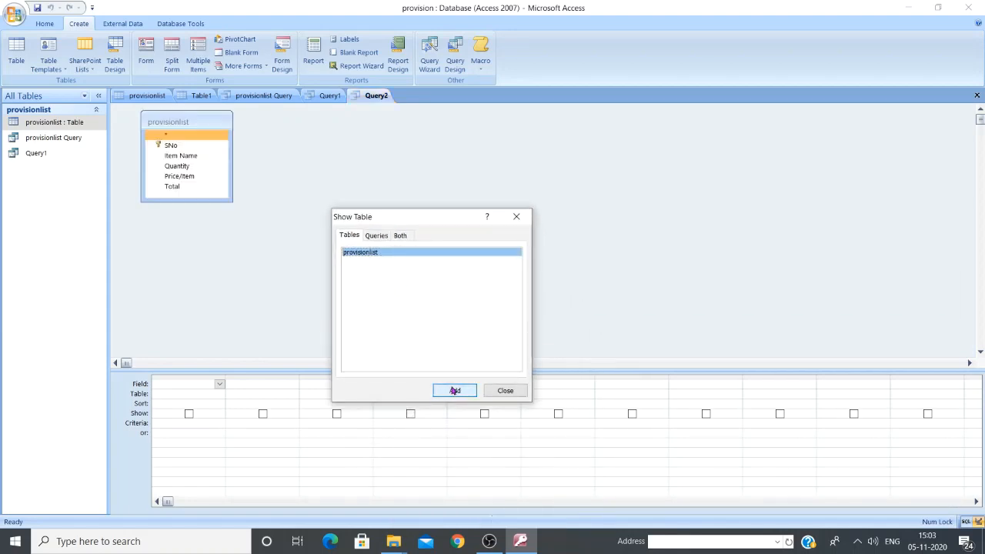
Add the Item Name, Quantity and Price/Item fields to the query and set the Price/Item criterion to <100
click(506, 389)
click(182, 170)
click(179, 156)
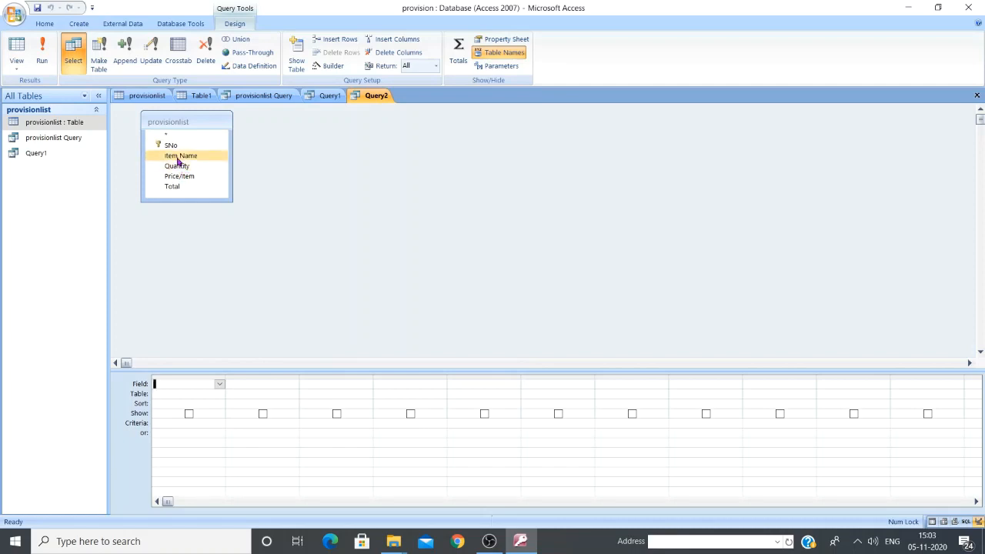
double_click(179, 156)
click(183, 169)
double_click(183, 169)
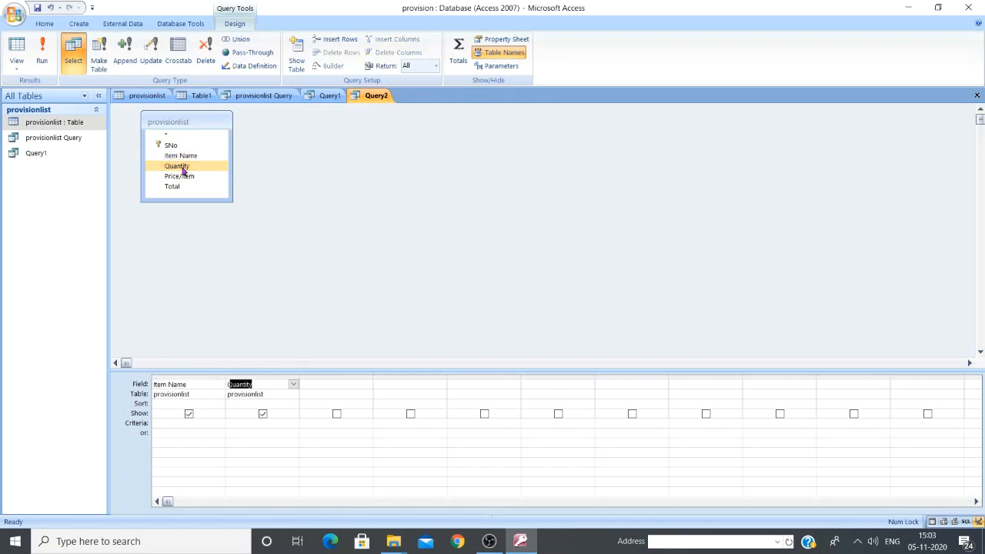
click(189, 176)
double_click(189, 177)
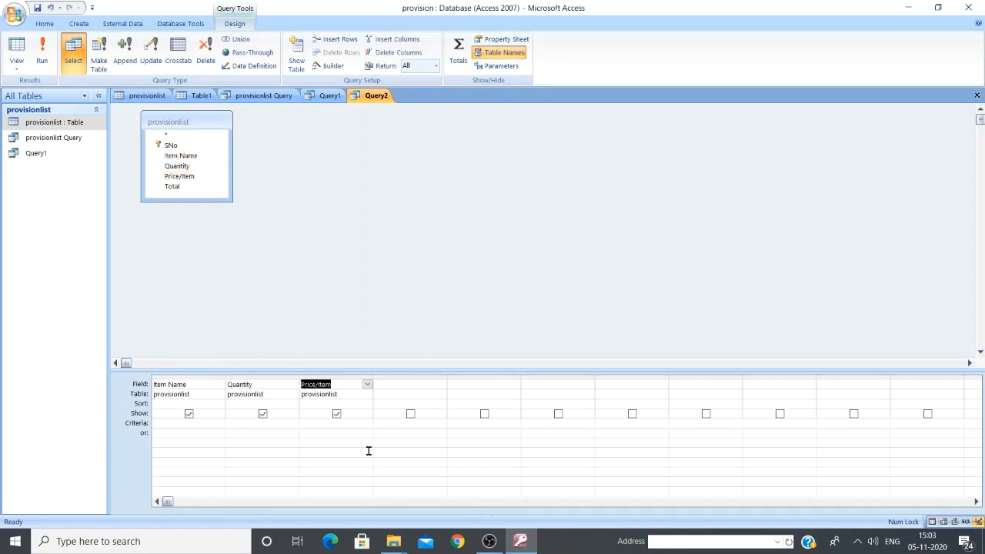
click(262, 424)
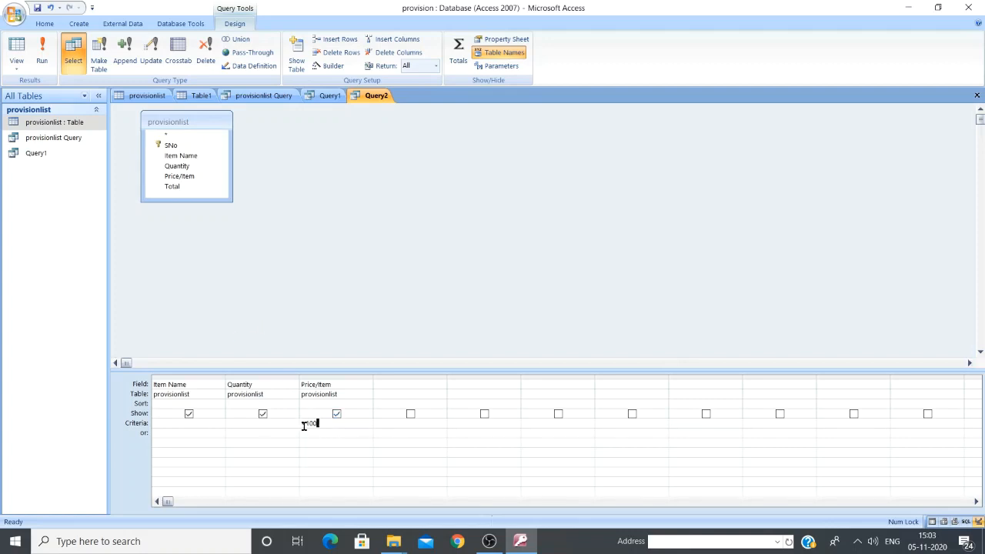
Save the query under the name Query2 and open it in Datasheet view
click(36, 10)
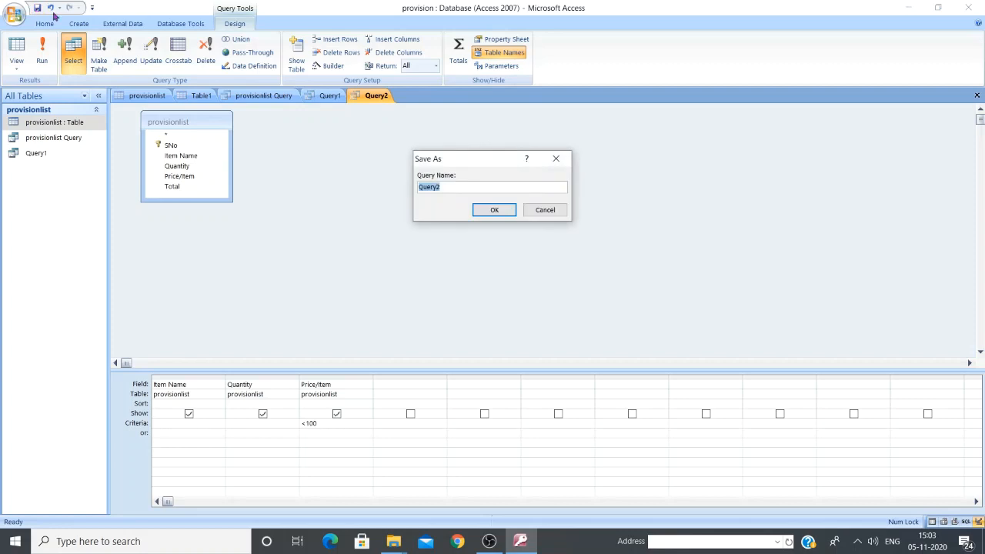
click(495, 210)
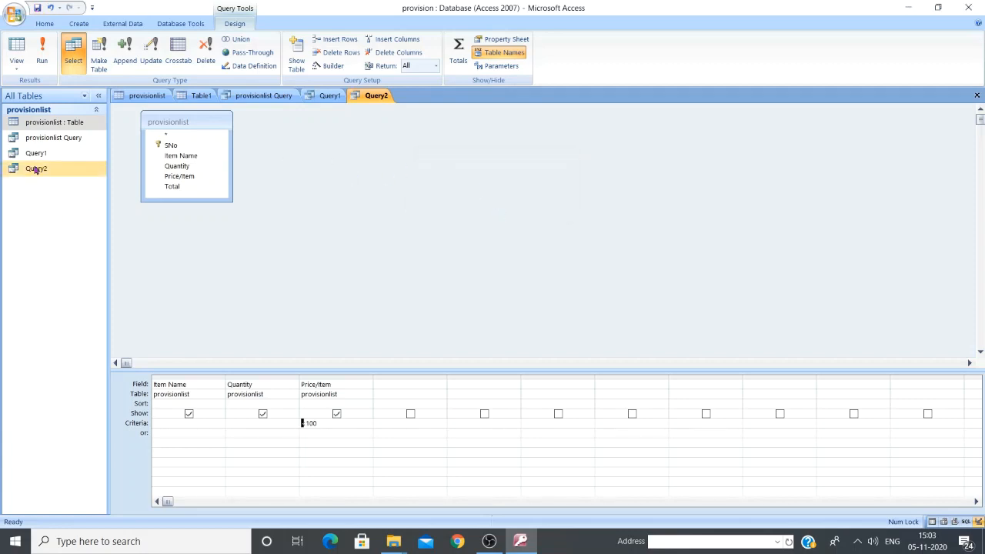
double_click(37, 169)
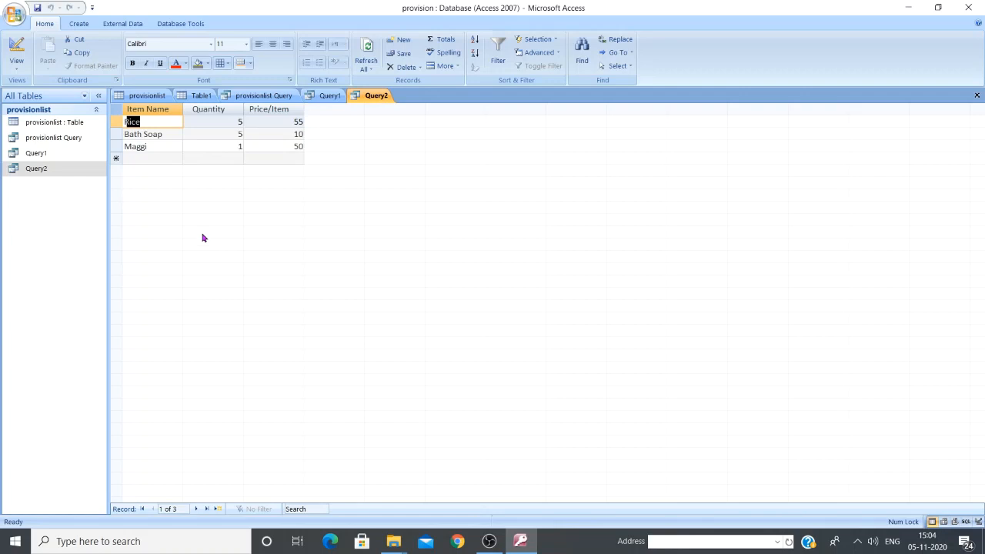
Create a simple form based on Query2 and another one based on the provisionlist table
click(79, 27)
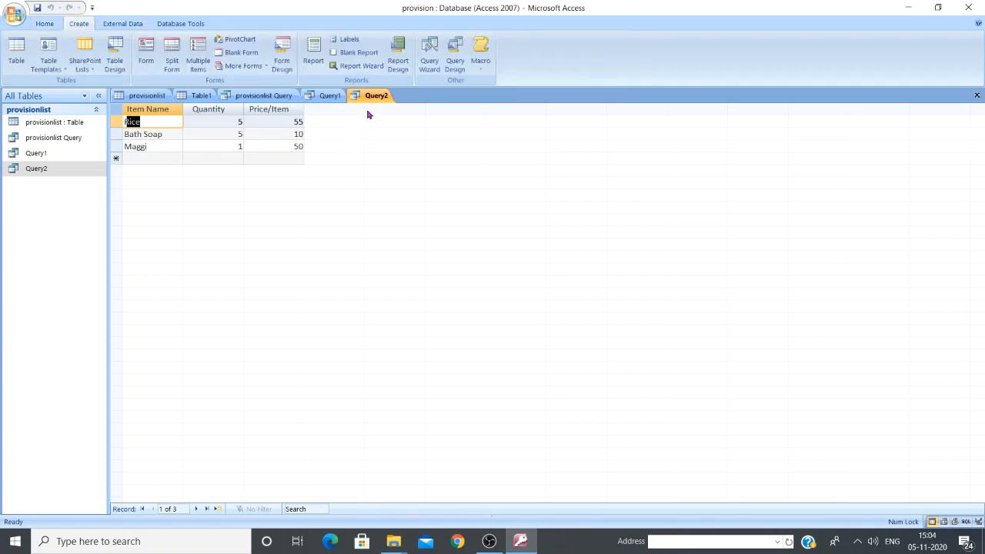
click(146, 52)
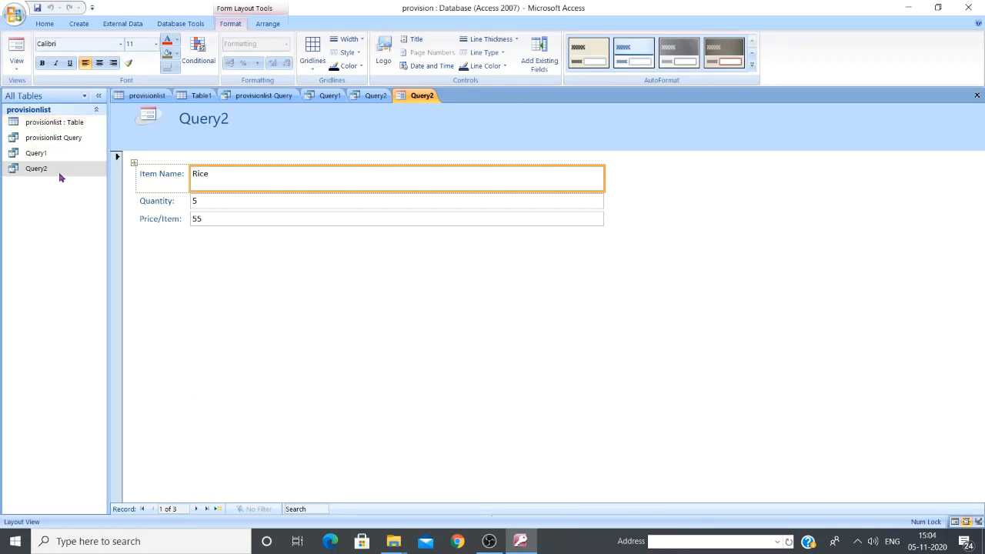
click(59, 127)
click(59, 128)
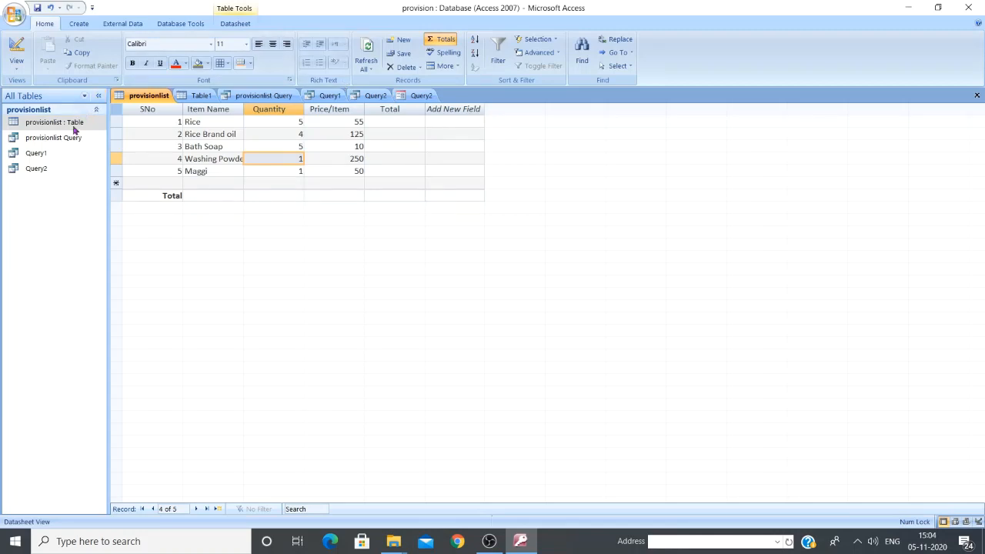
click(79, 23)
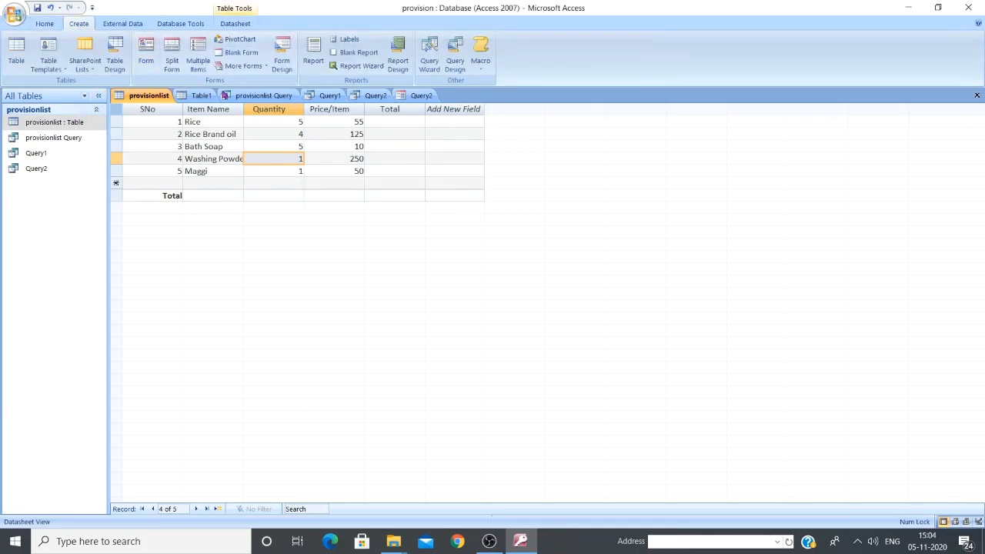
click(146, 52)
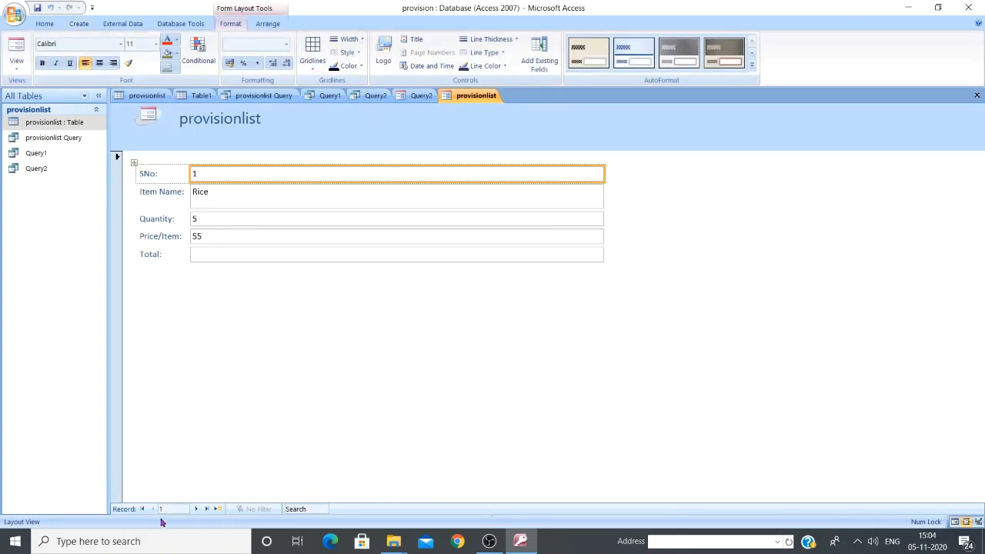
Browse forward through the records of the provisionlist form up to the blank new record
click(197, 509)
click(197, 509)
click(197, 509)
click(197, 509)
click(197, 509)
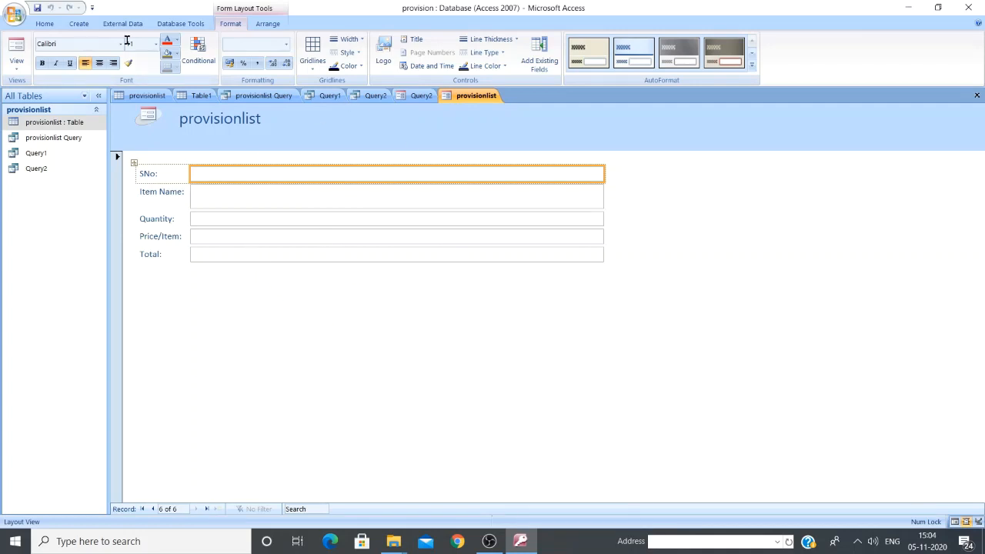
click(79, 24)
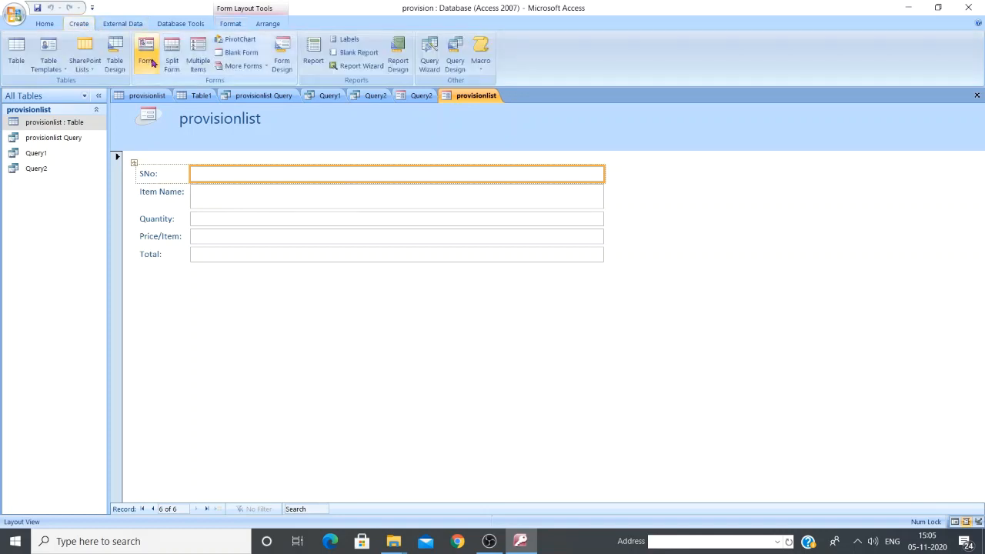
click(262, 66)
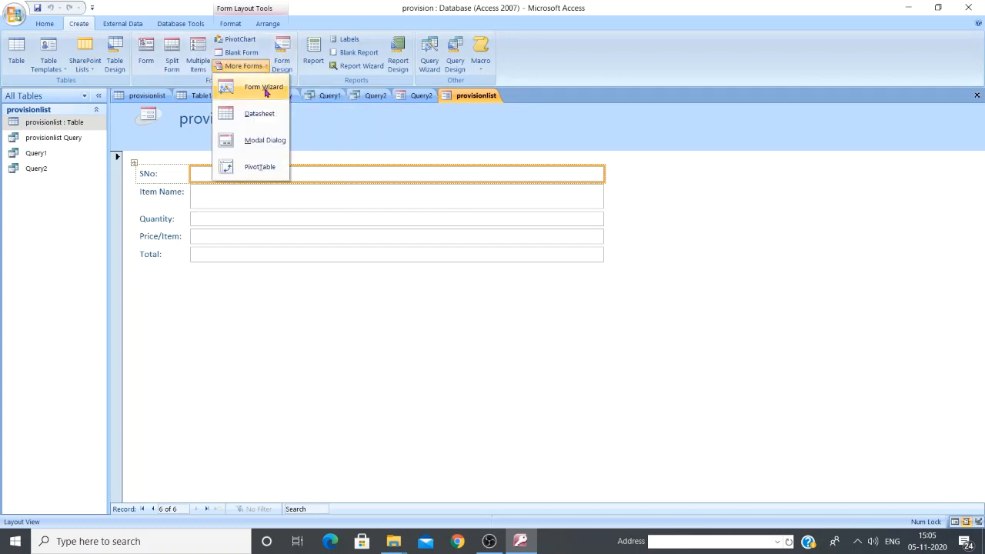
click(283, 61)
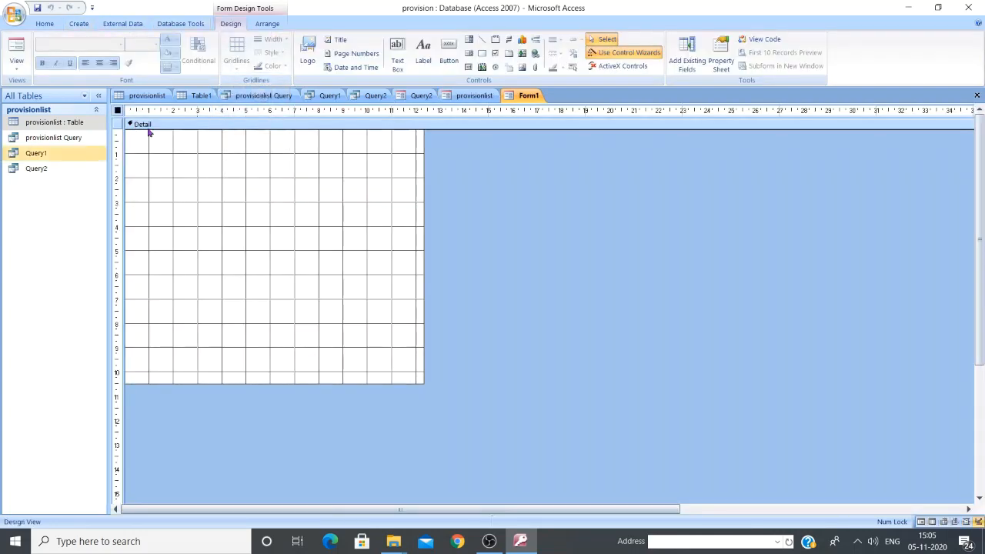
right_click(526, 95)
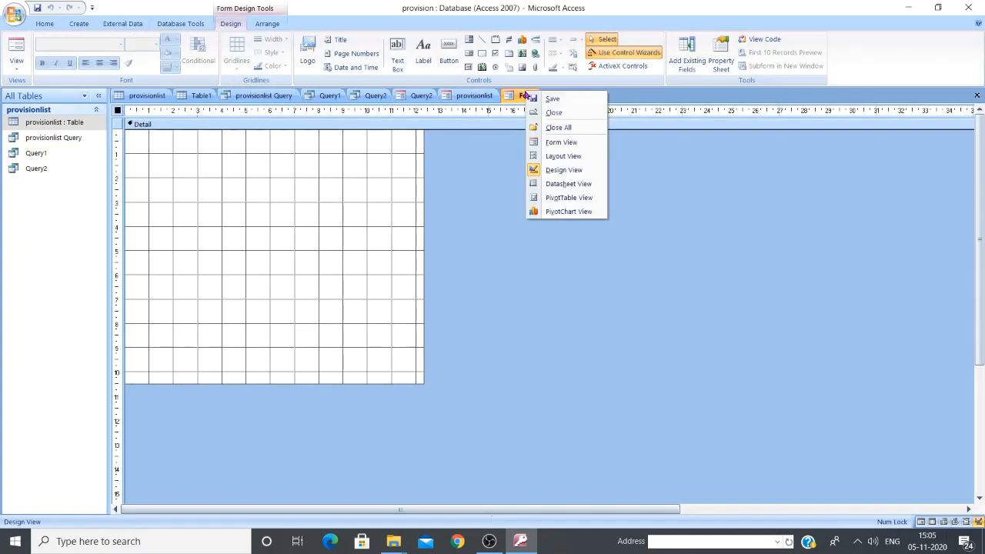
click(548, 113)
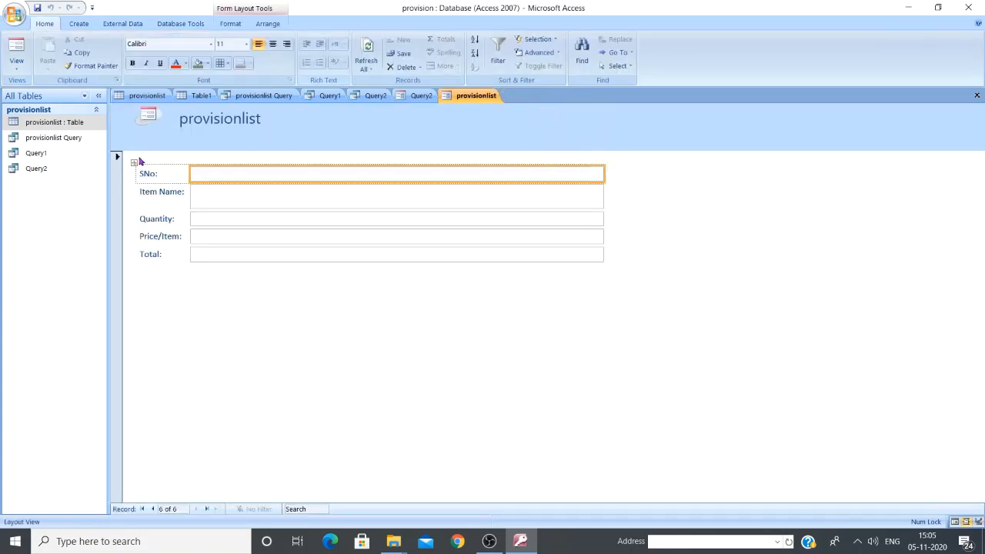
Start the Form Wizard on the provisionlist table and include all its fields, with Item Name placed first
click(79, 24)
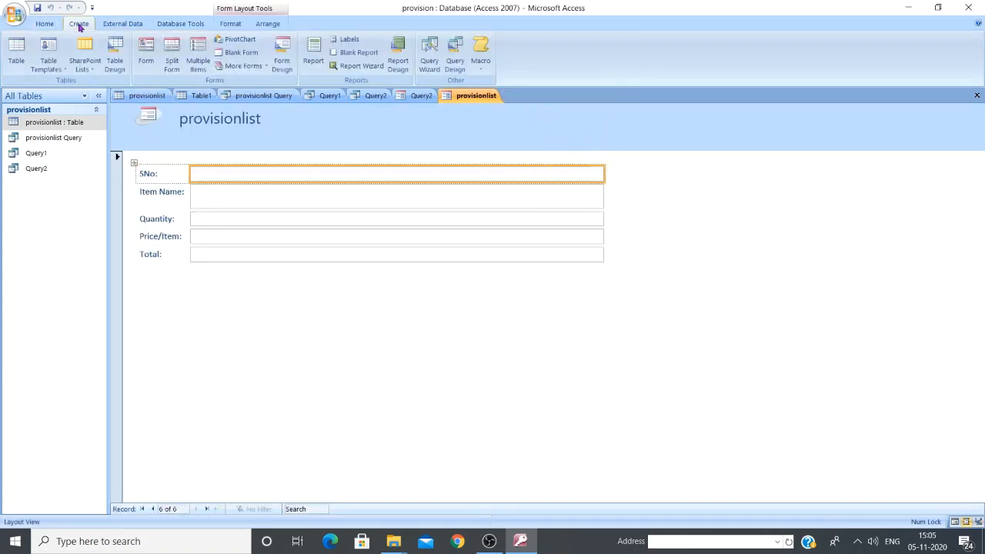
click(264, 69)
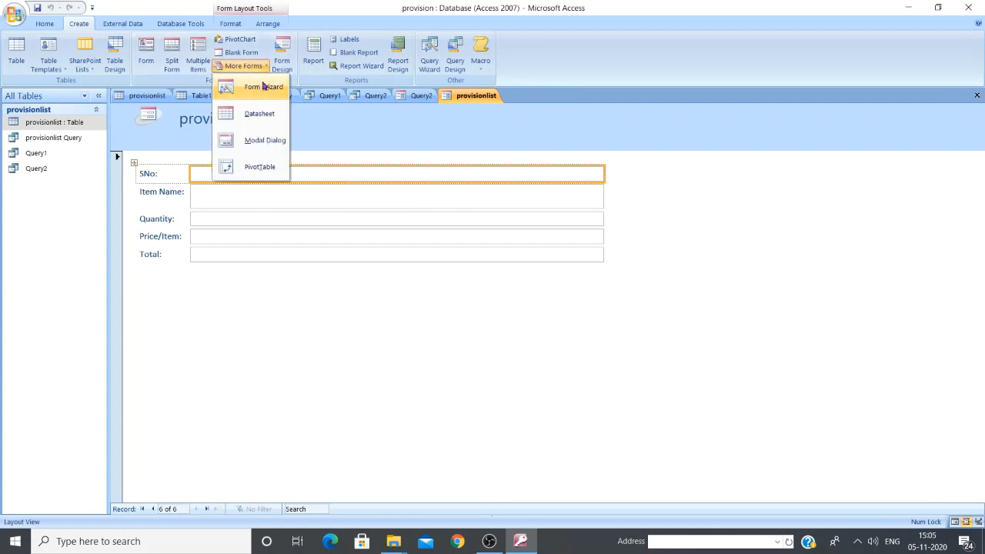
click(264, 86)
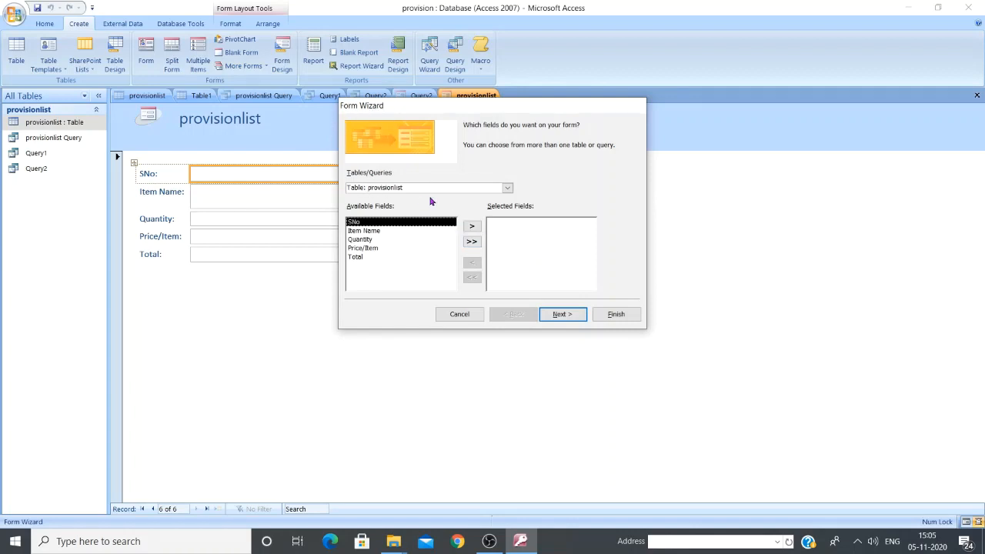
click(507, 187)
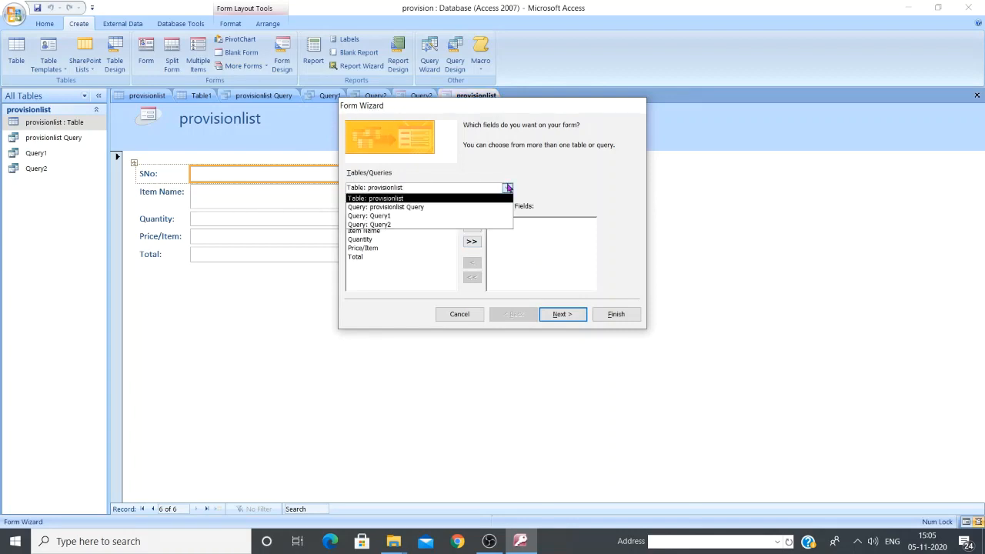
click(406, 199)
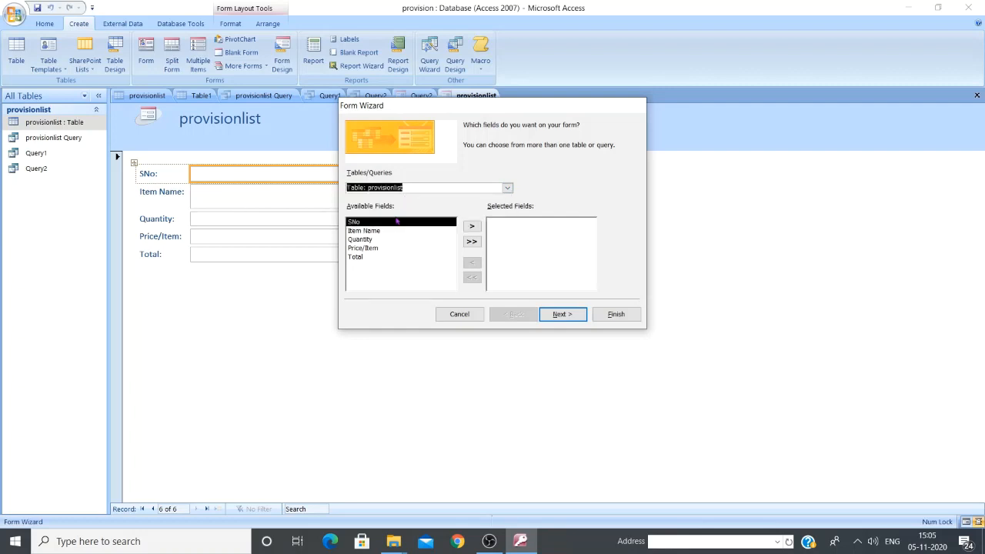
click(385, 230)
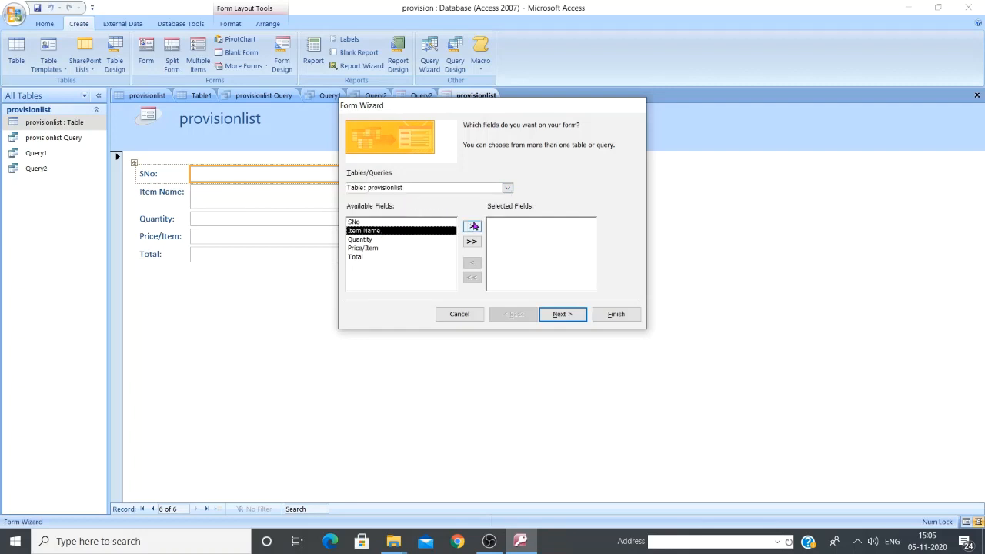
click(472, 225)
click(433, 240)
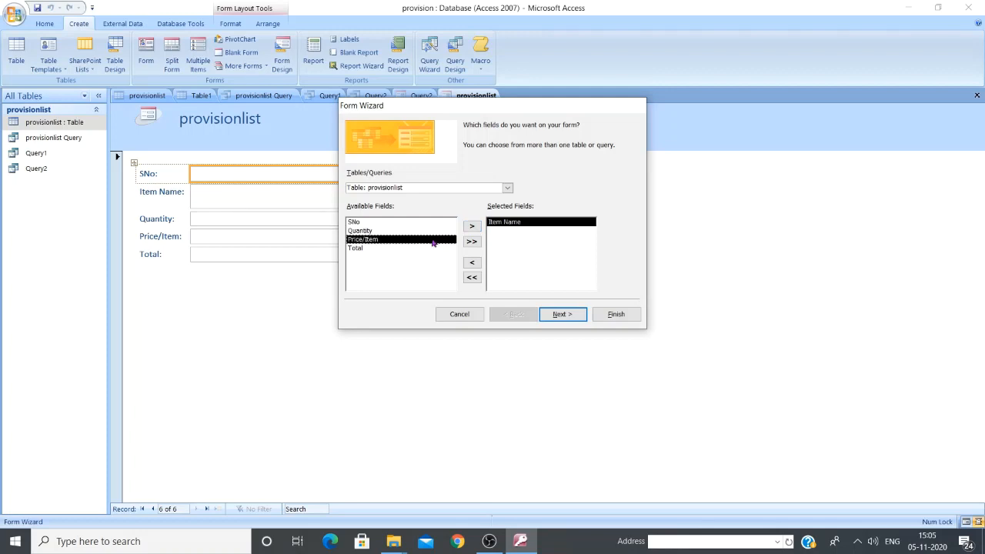
click(471, 241)
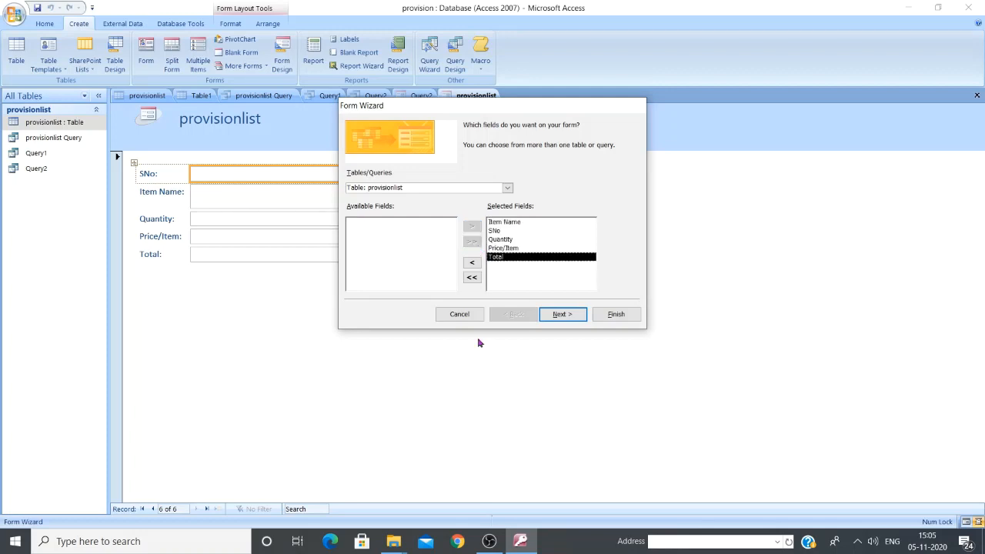
Try to finish the wizard with the Columnar layout and the form title provisionlist1_form, opening the form for viewing
click(562, 315)
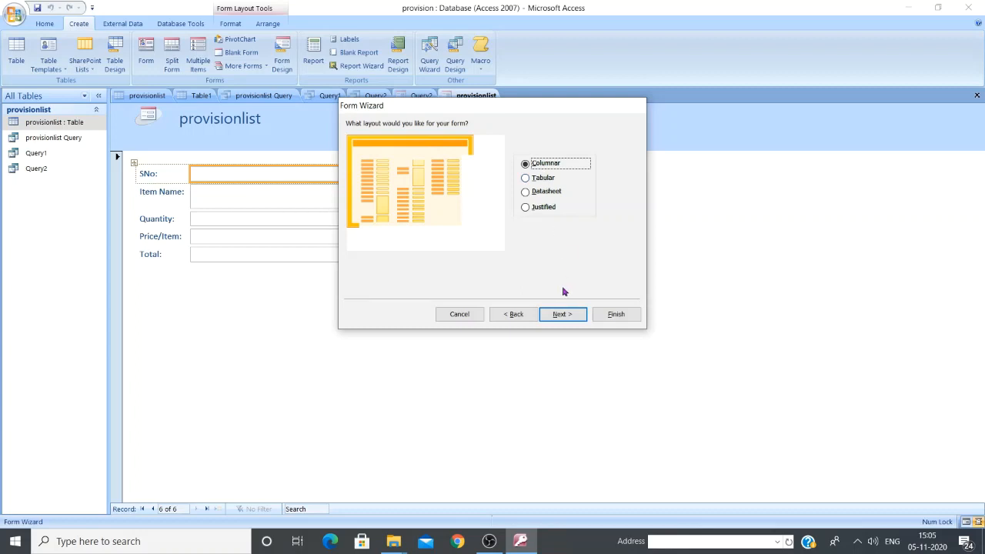
click(561, 314)
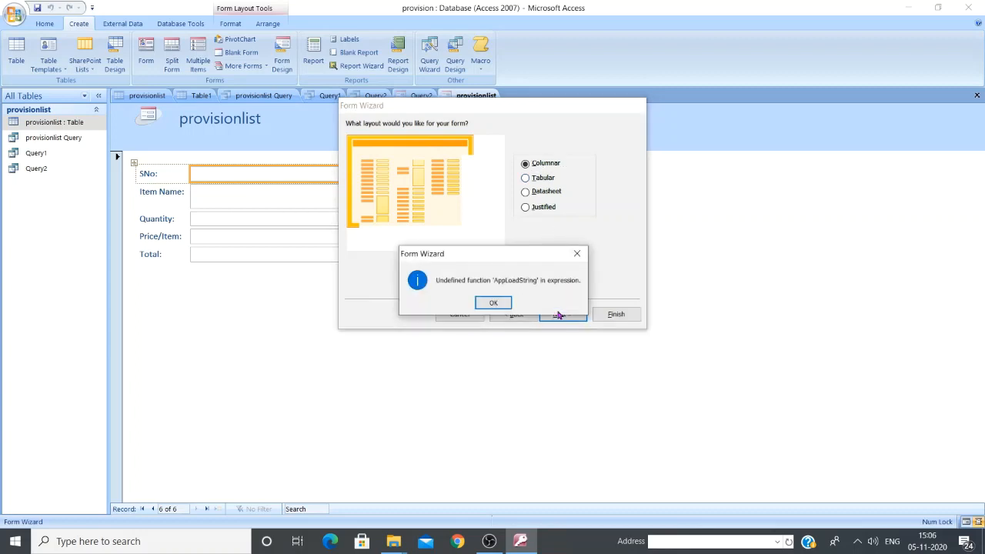
click(493, 303)
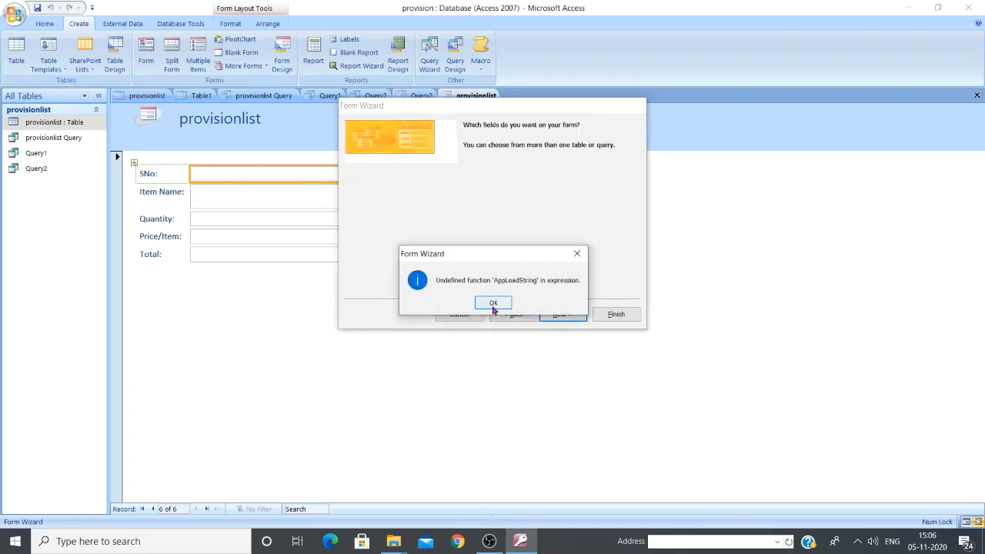
click(493, 304)
click(494, 305)
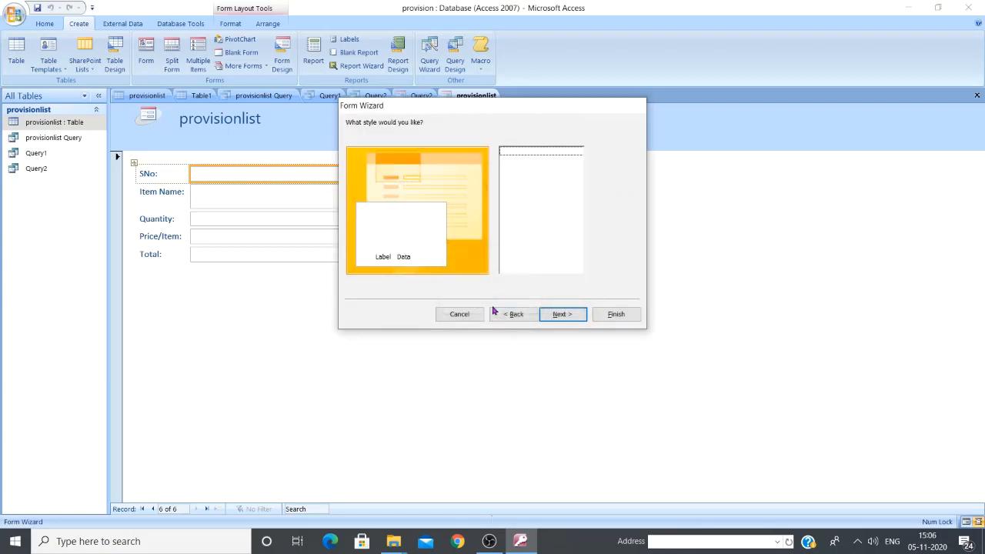
click(560, 313)
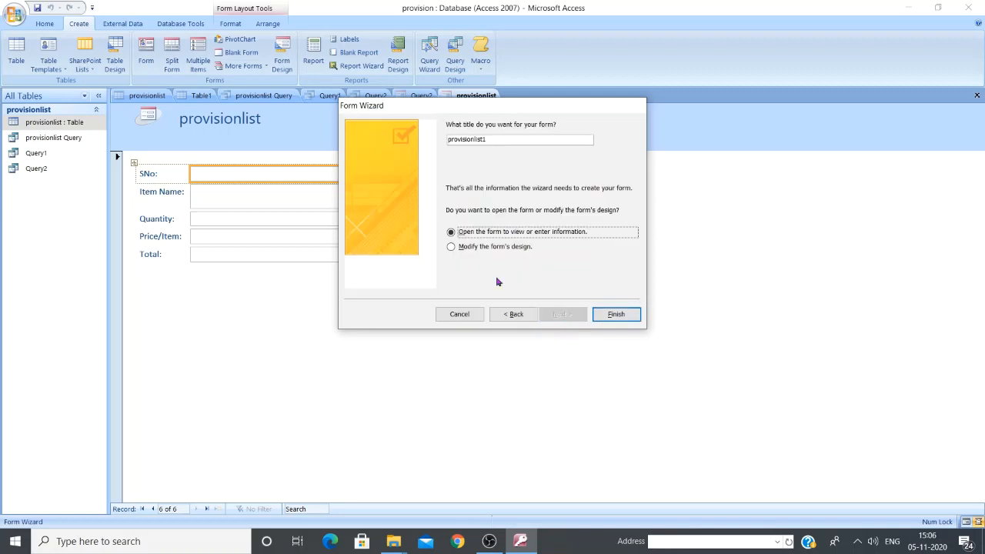
click(510, 139)
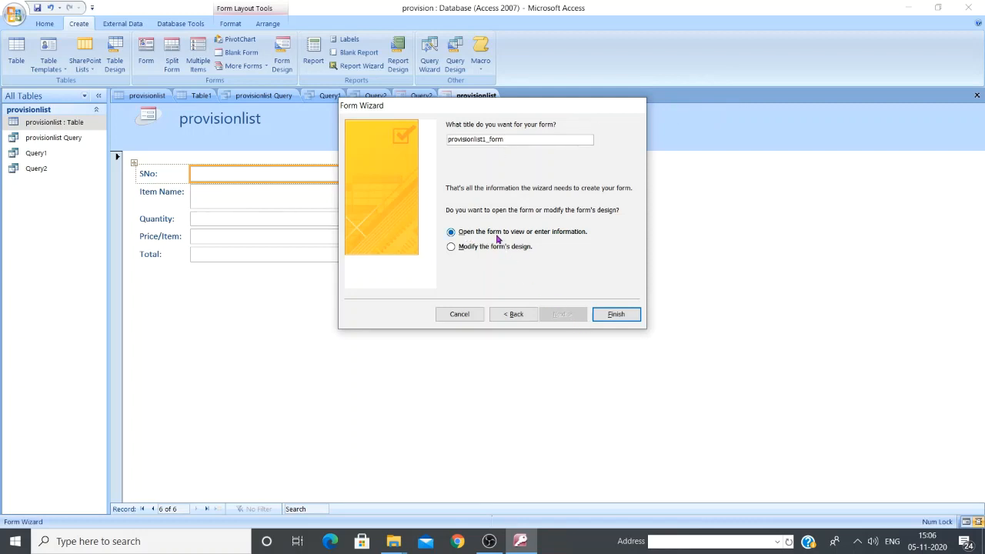
click(614, 317)
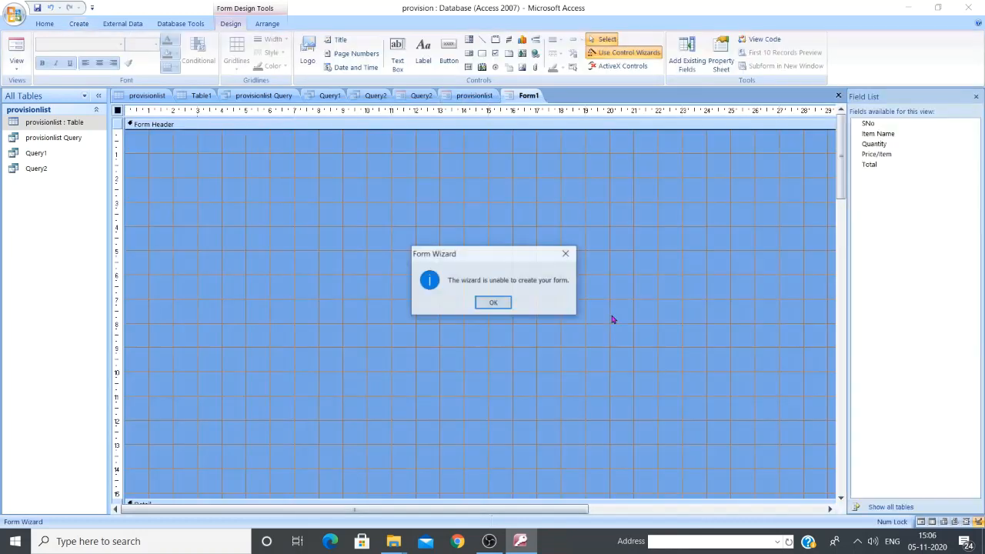
click(493, 303)
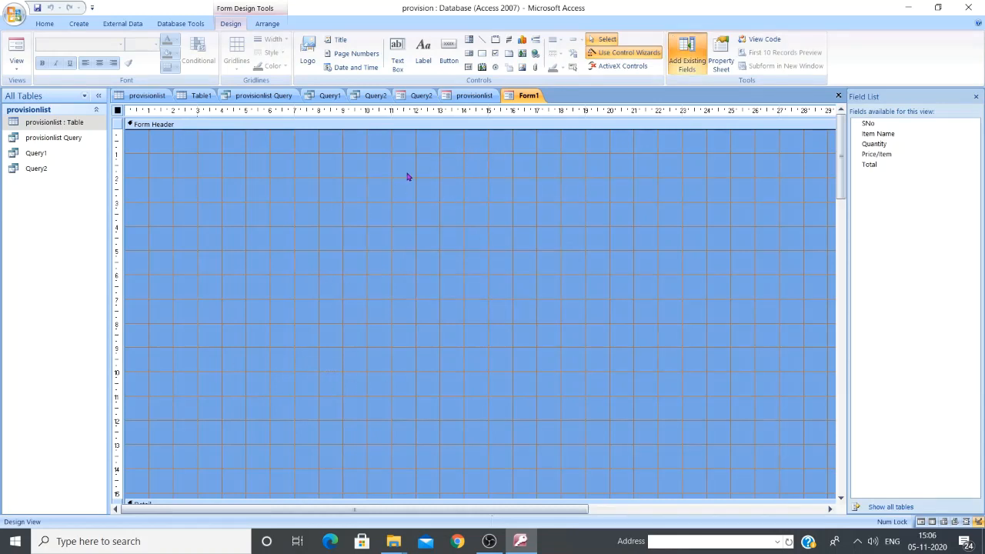
Add the SNo field to the blank form Form1
double_click(866, 124)
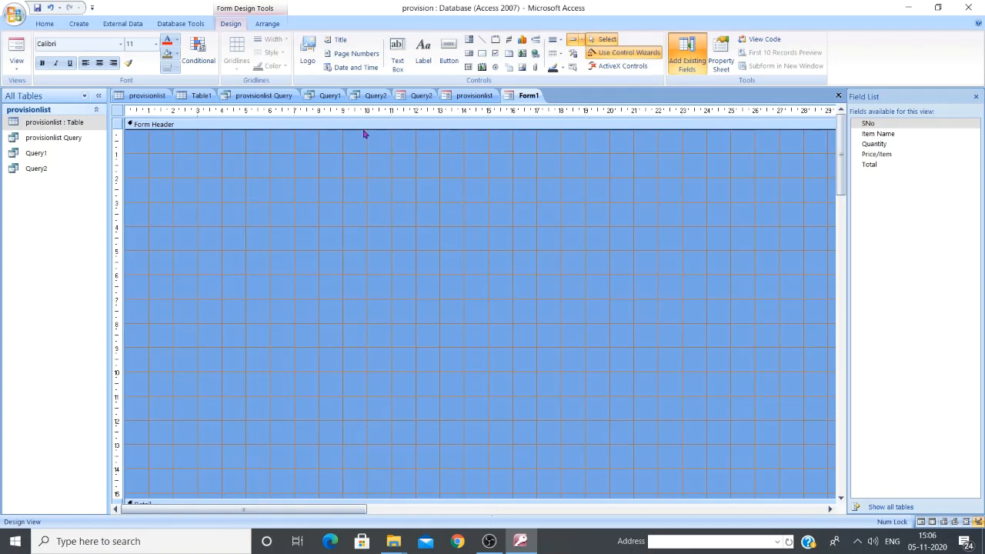
Create a simple report from the Query2 form's data
click(428, 98)
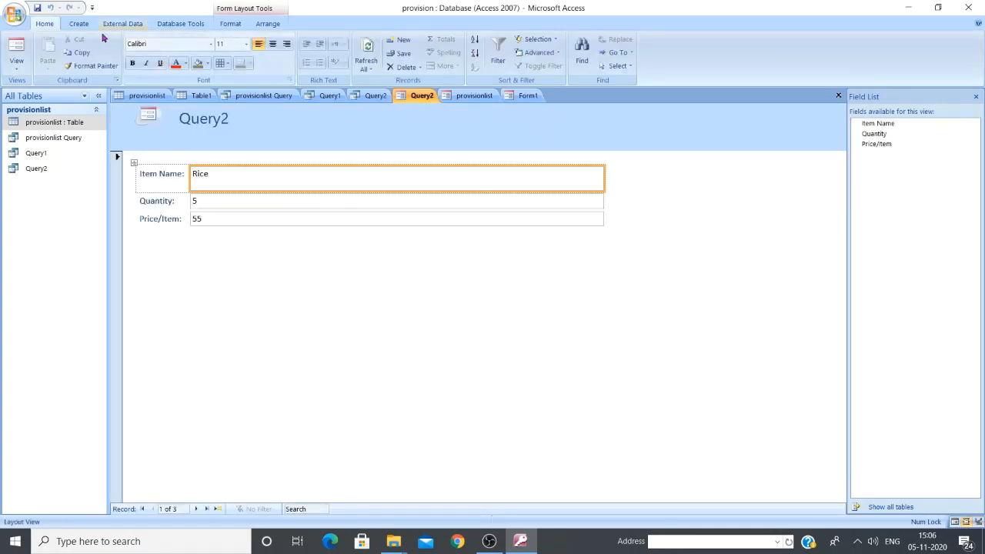
click(77, 24)
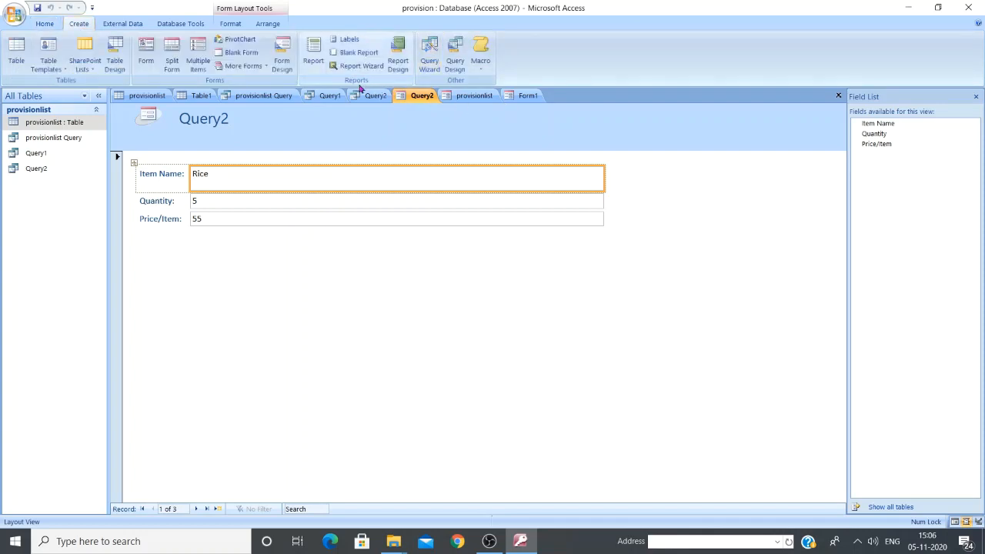
click(309, 51)
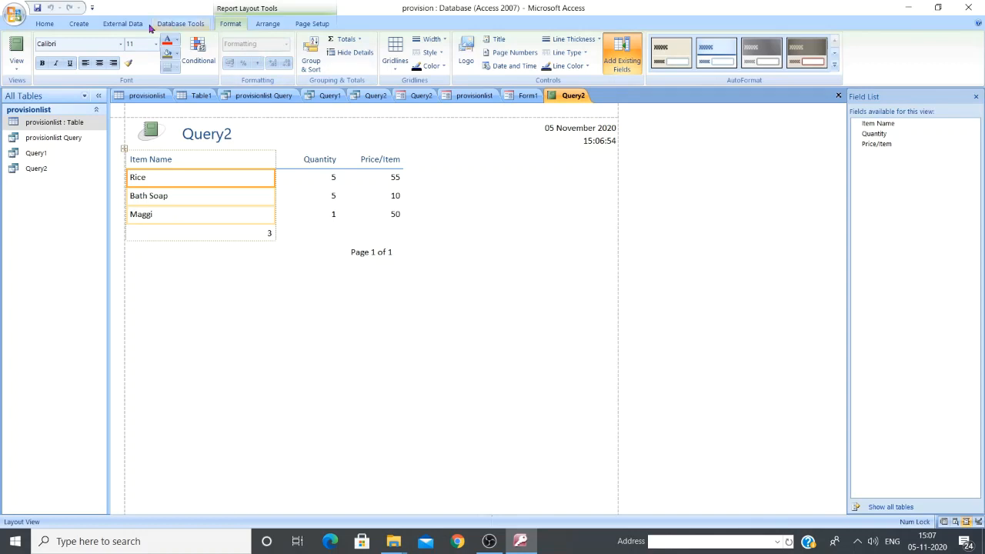
Start the Report Wizard on the provisionlist table and include all its fields without any grouping level
click(80, 24)
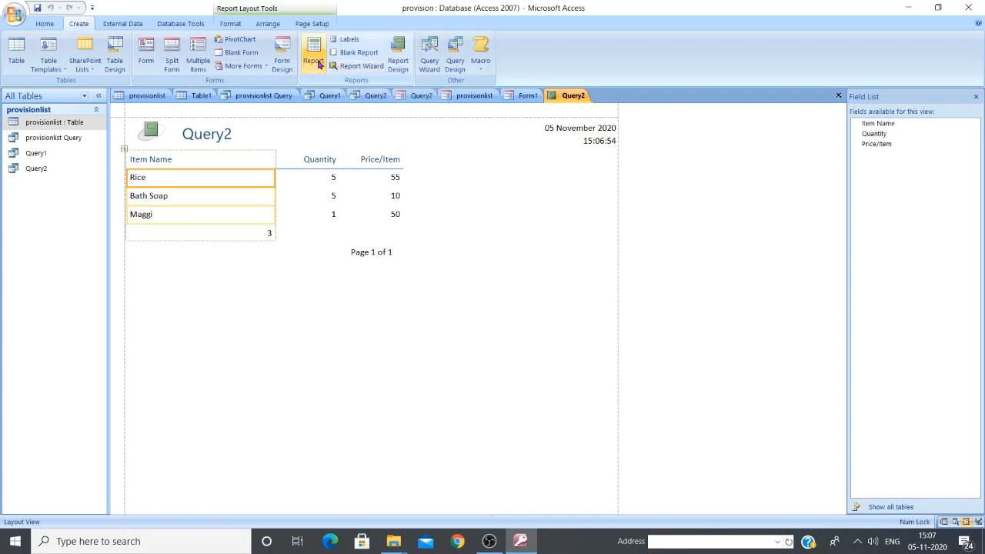
click(363, 66)
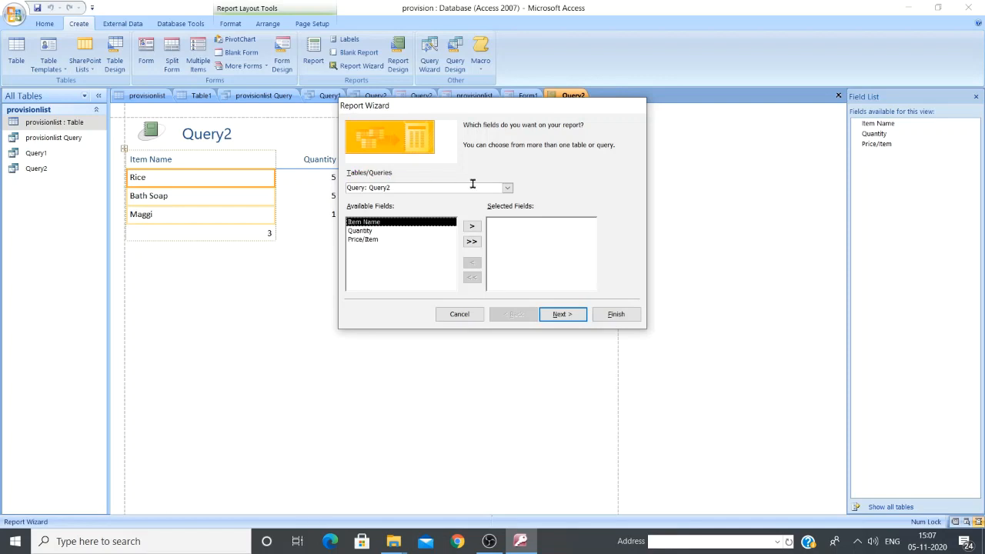
click(508, 188)
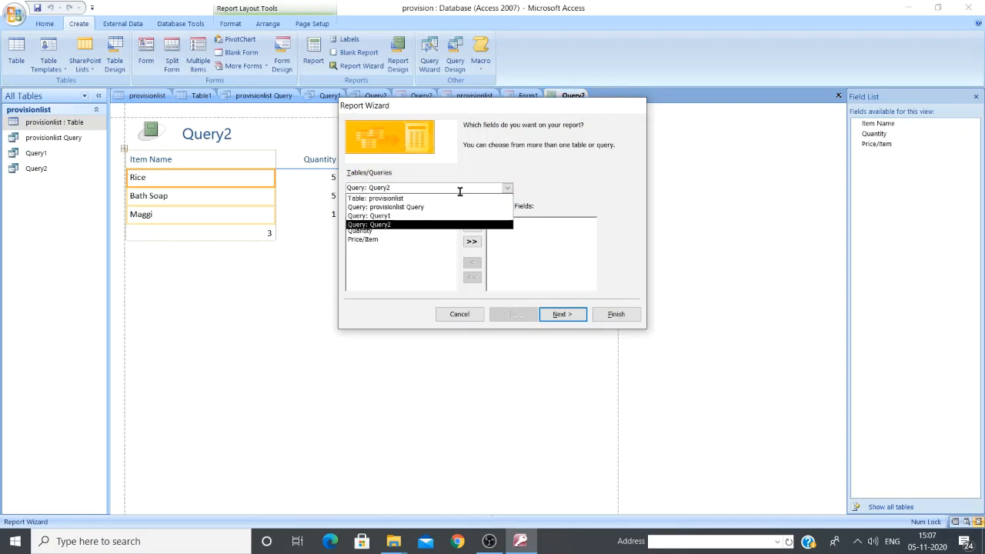
click(441, 199)
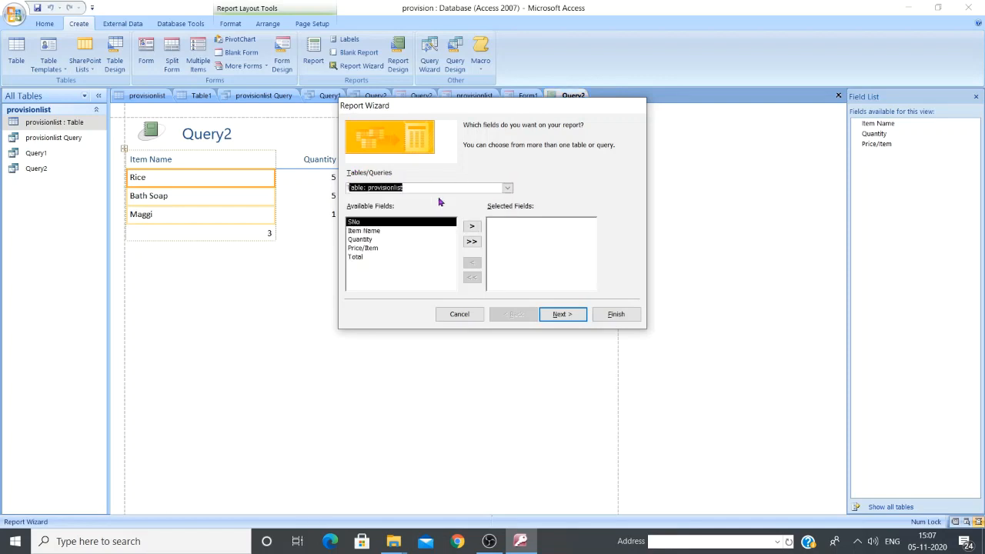
click(472, 240)
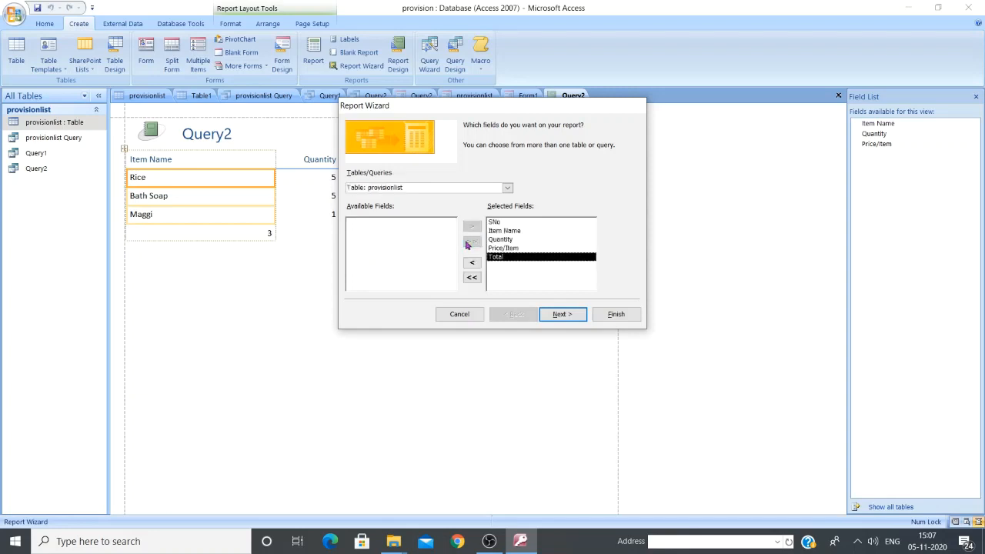
click(561, 316)
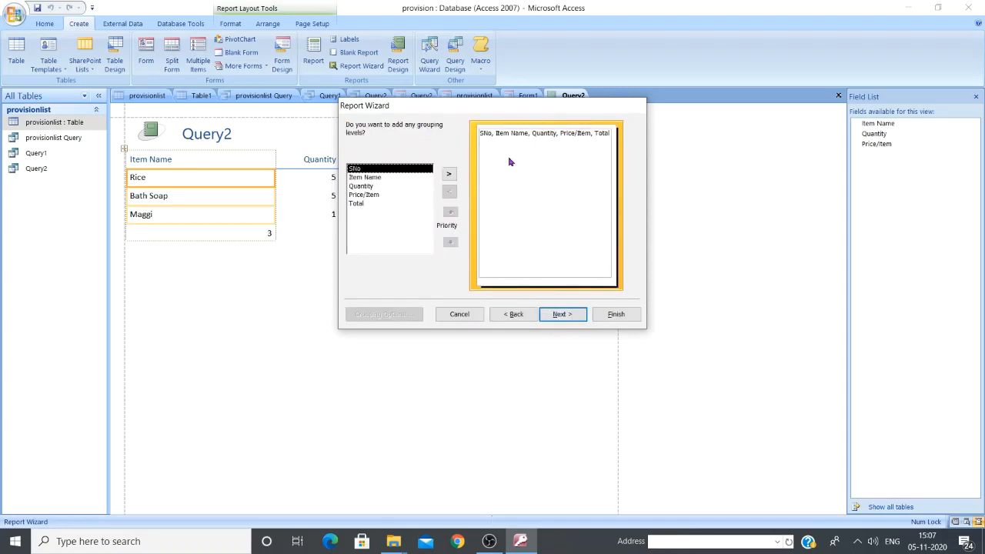
click(560, 316)
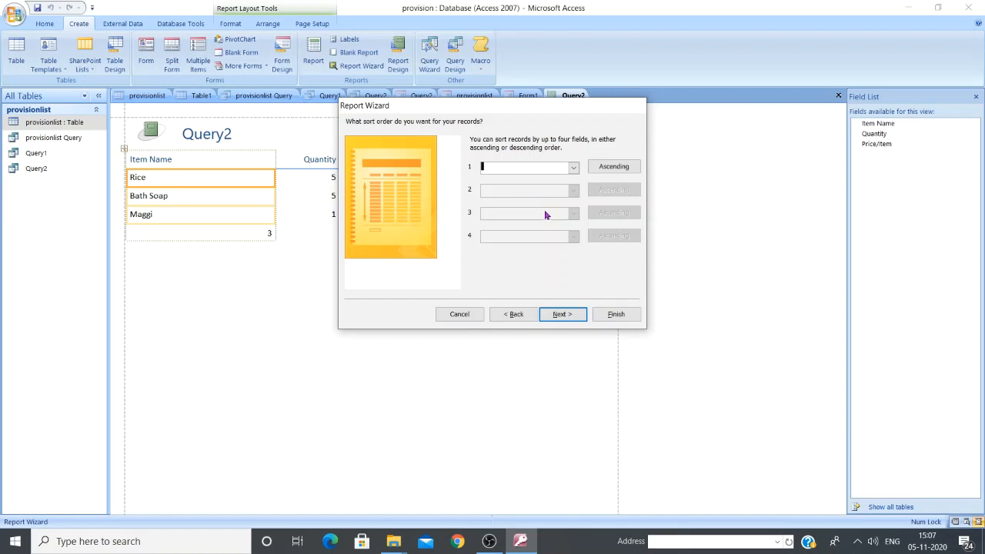
Sort the report by Price/Item in ascending order and accept the Tabular layout in Portrait orientation
click(573, 167)
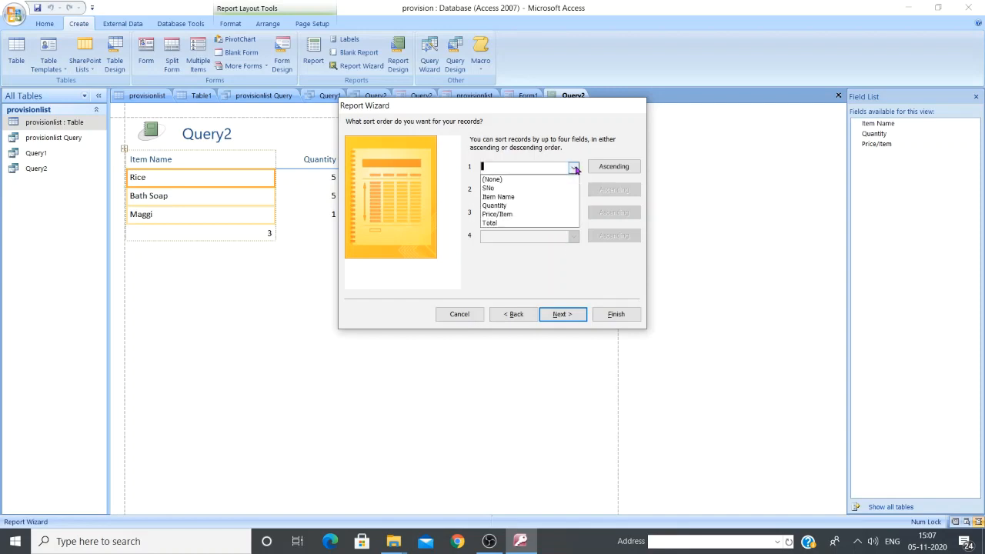
click(536, 216)
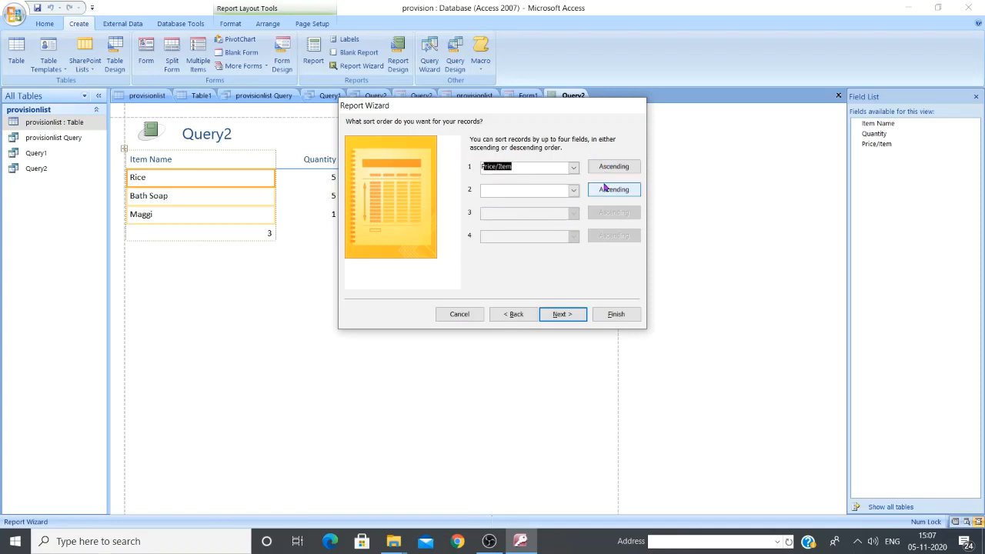
click(562, 316)
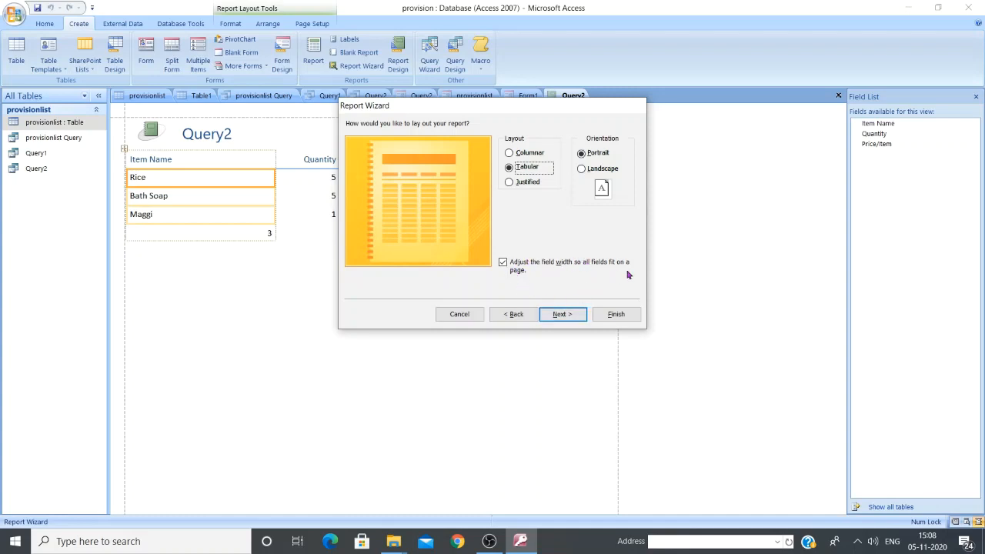
click(563, 314)
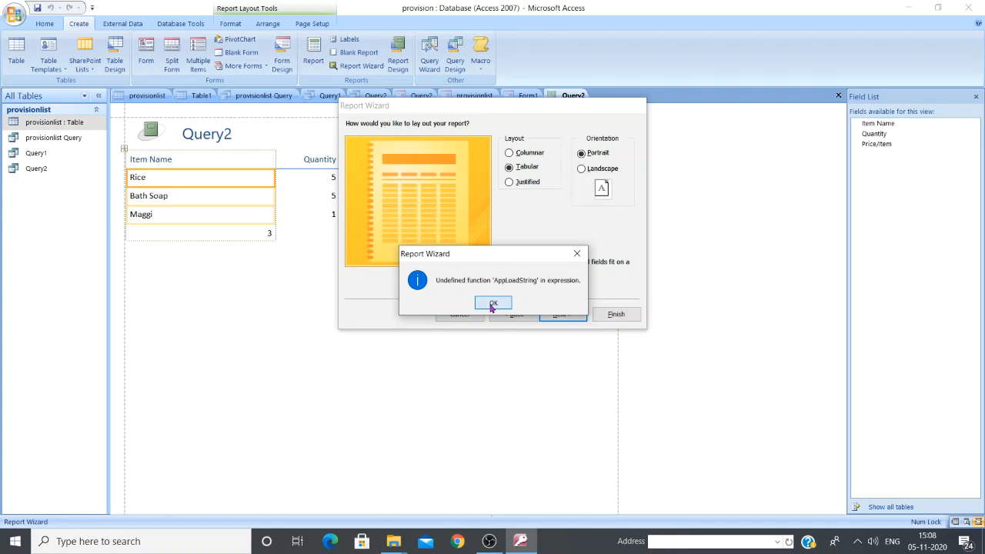
click(493, 304)
click(492, 304)
click(492, 304)
click(492, 304)
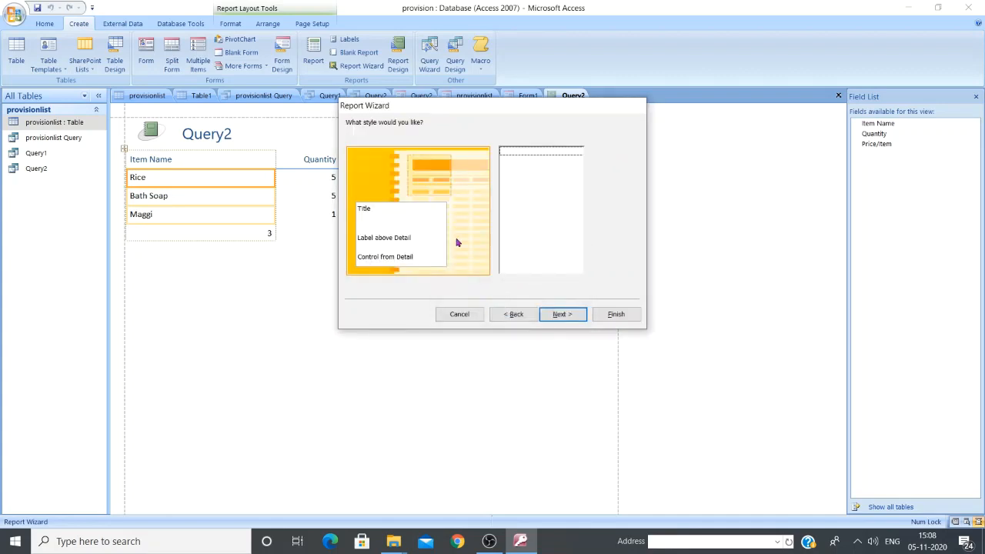
Try to finish the wizard with the default style and the report title provisionlist_report, opening the report in preview
click(559, 315)
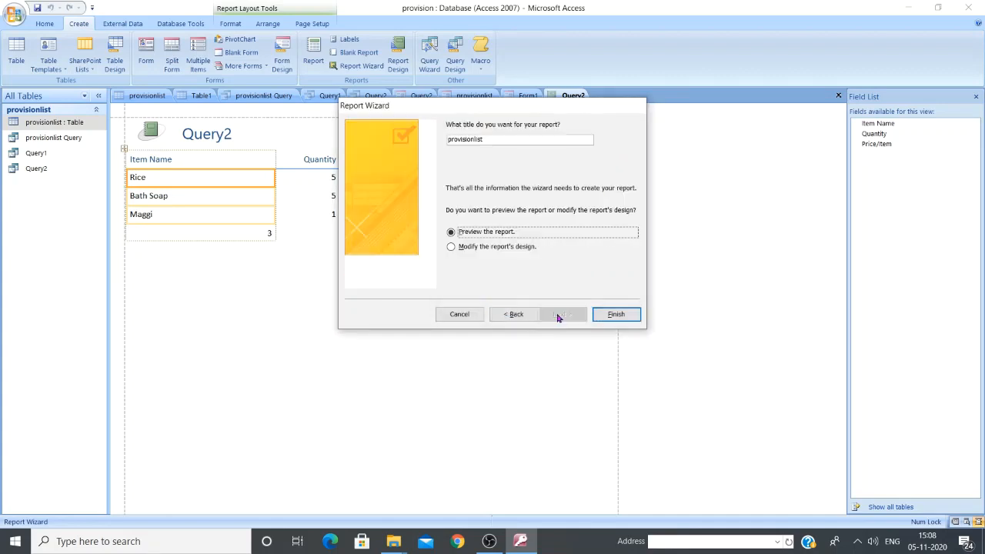
click(493, 141)
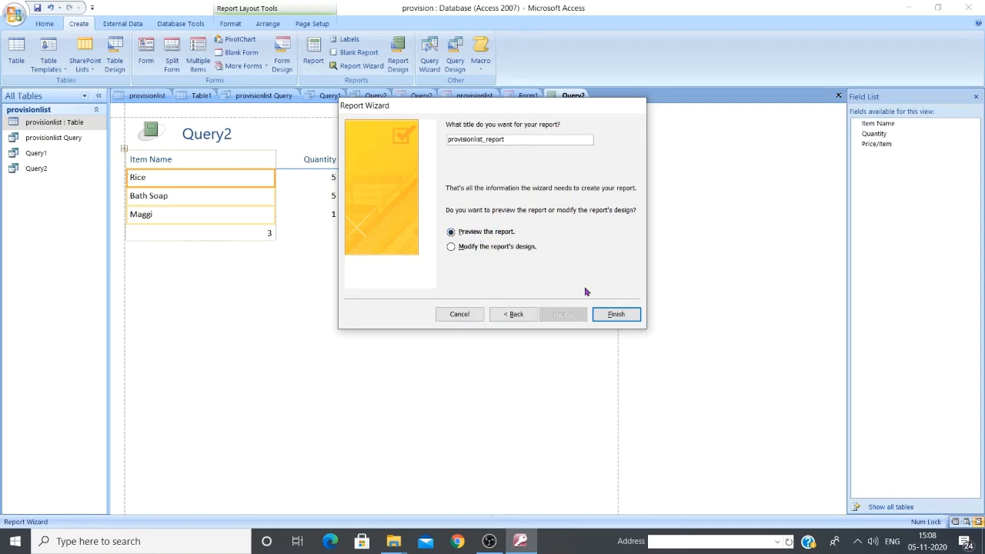
click(610, 317)
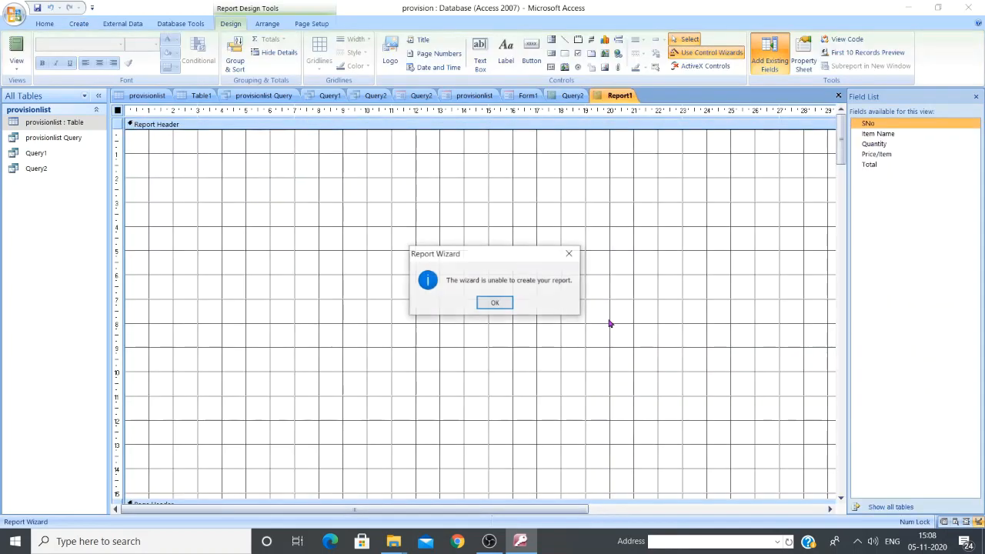
click(496, 303)
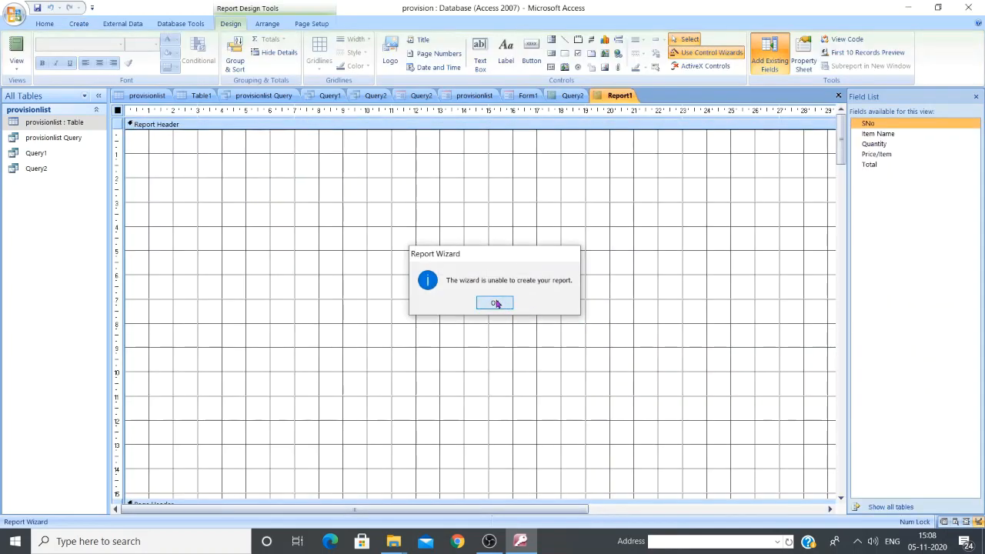